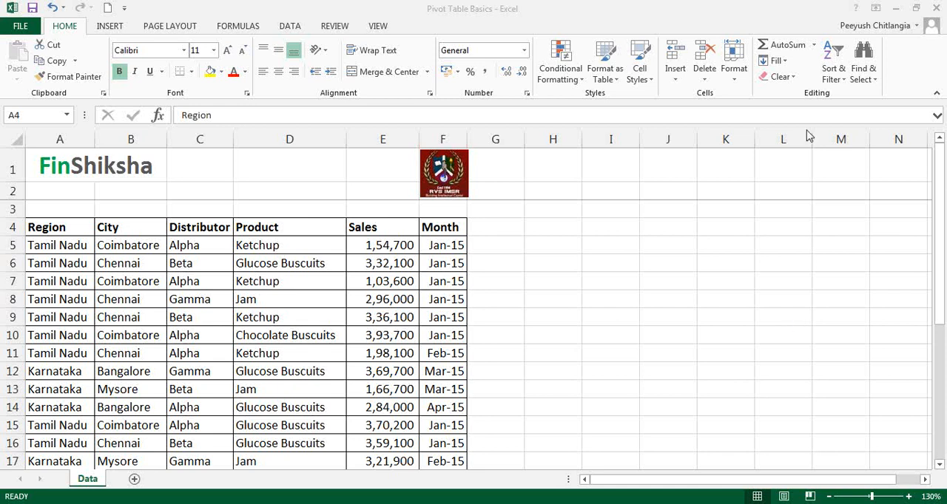
Step: Enter the notes "organize data" in cell H5 and "represent it in a neat format" in cell H6
click(563, 326)
click(563, 329)
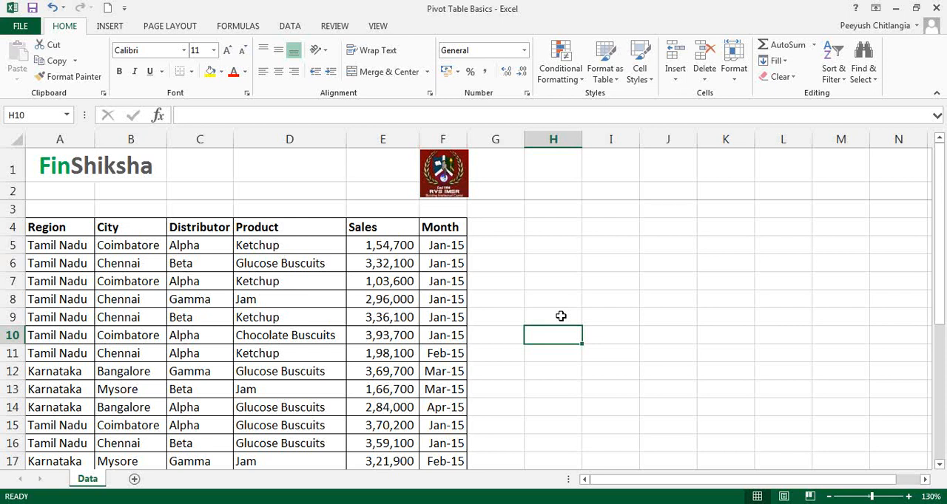
click(557, 246)
text(or)
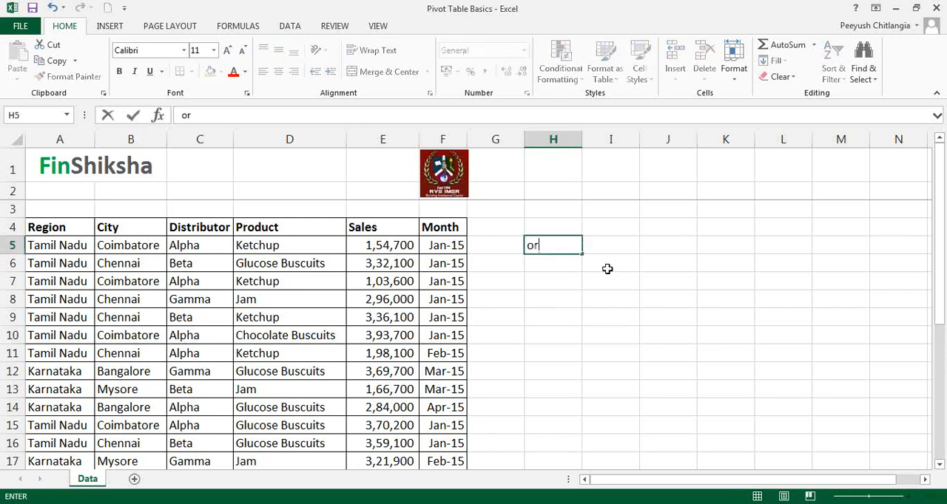
text(ganize data)
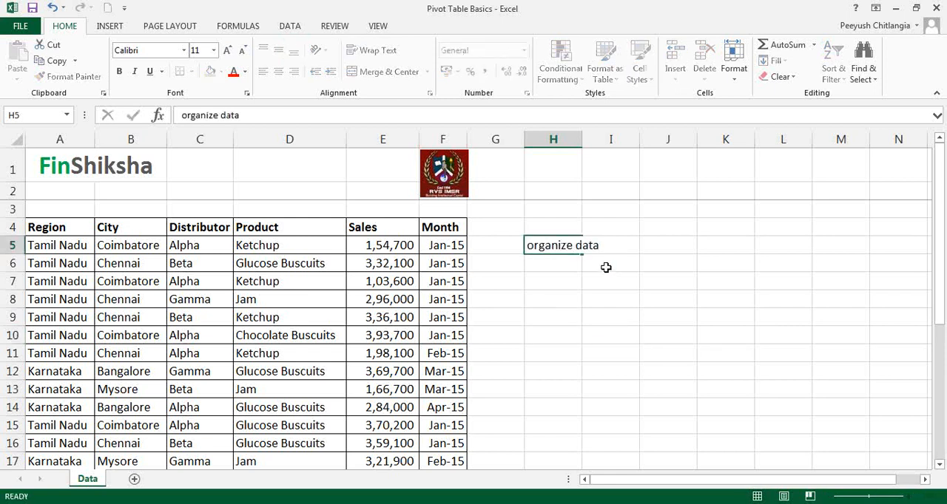
key(Return)
text(rep)
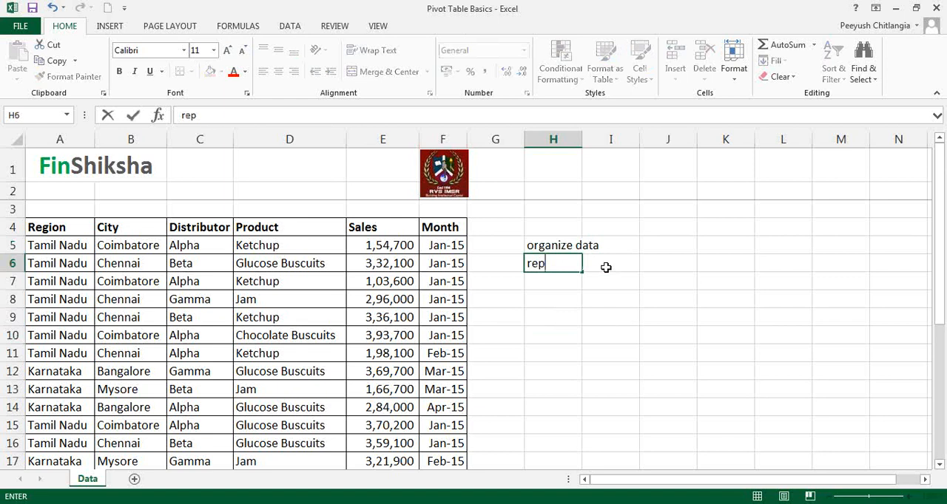
text(resent it in)
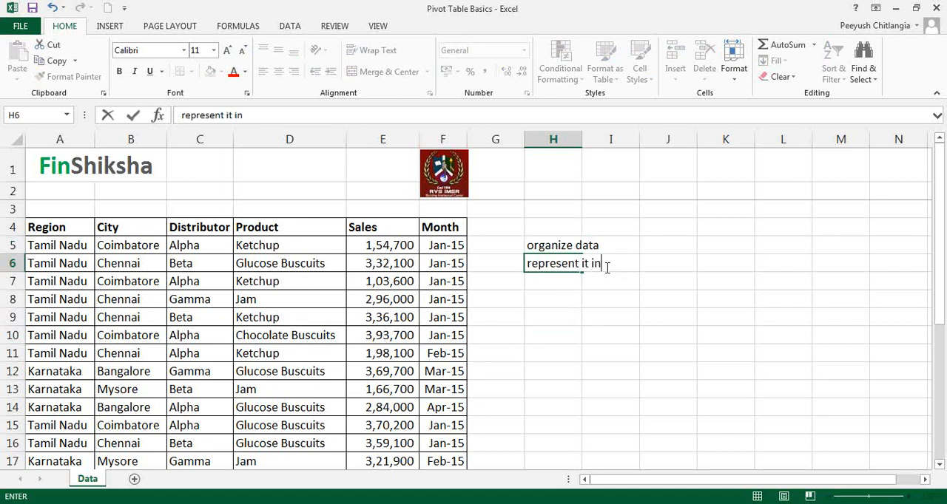
text( a neat format)
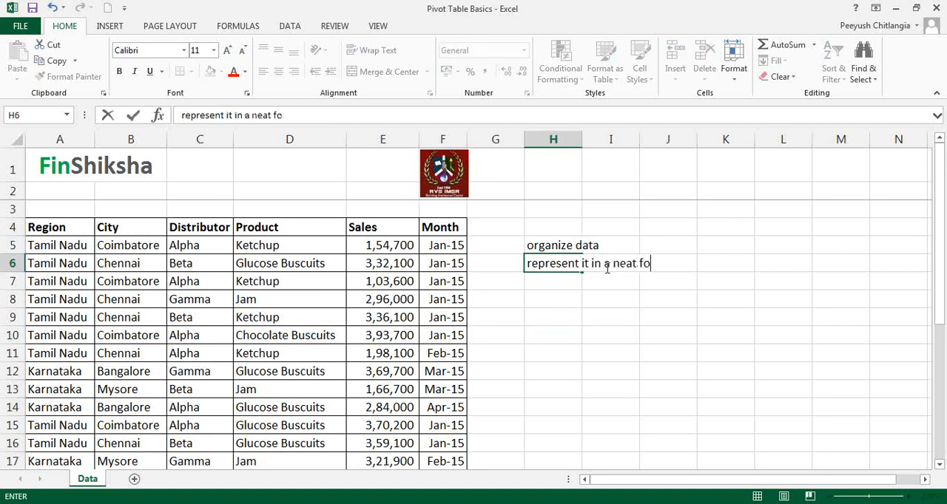
key(Return)
Step: Insert the word "required" before "format" in the note in cell H6
key(Up)
key(Up)
key(Down)
key(Down)
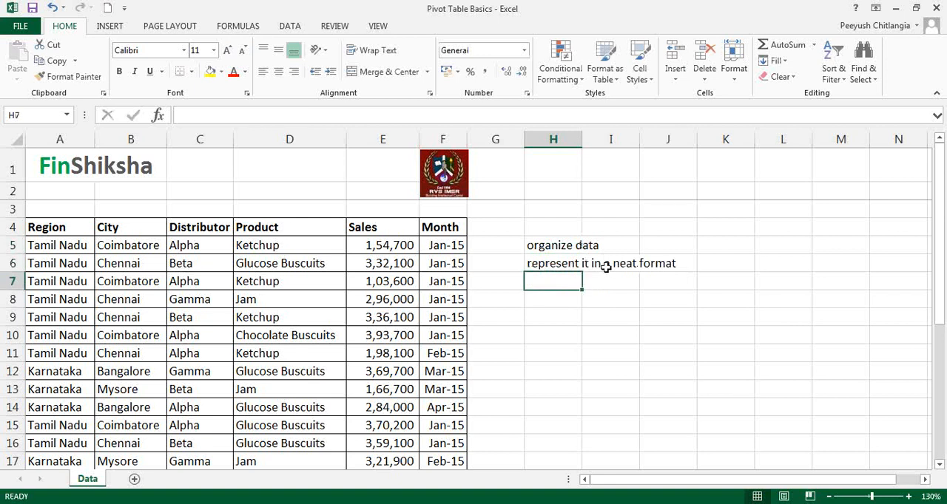
key(Up)
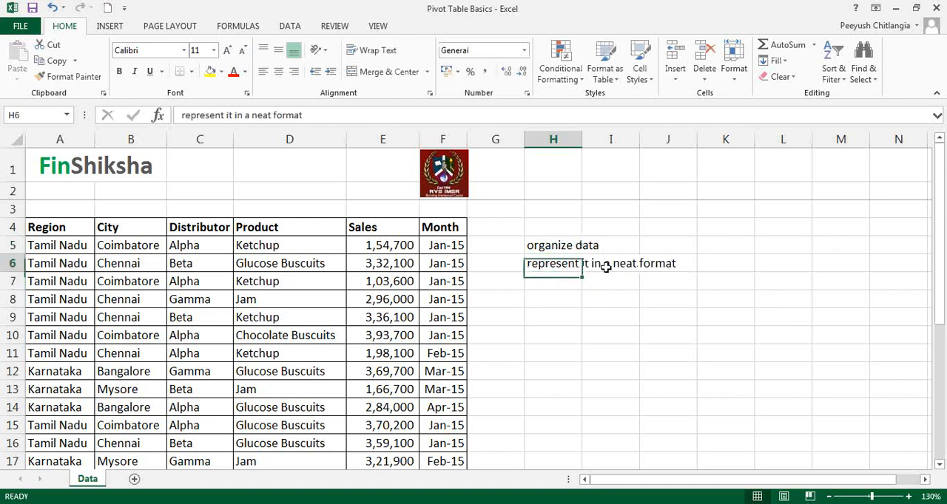
click(271, 116)
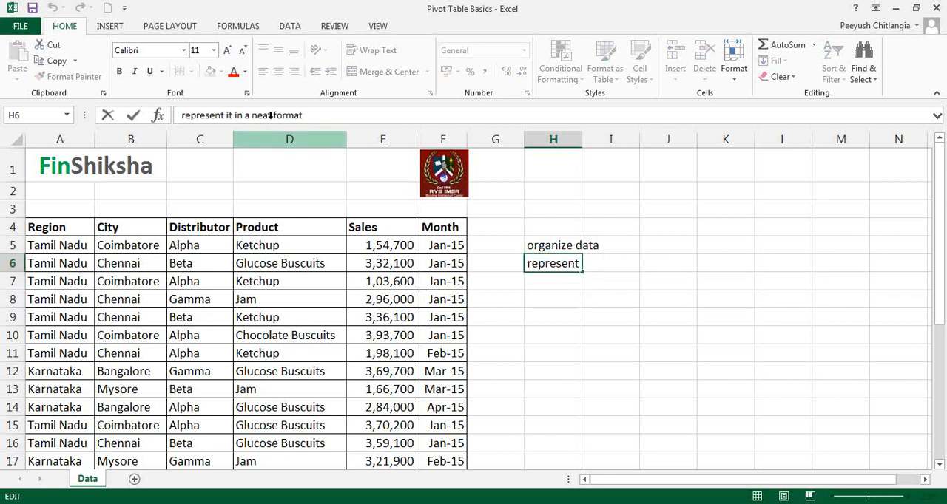
text(required)
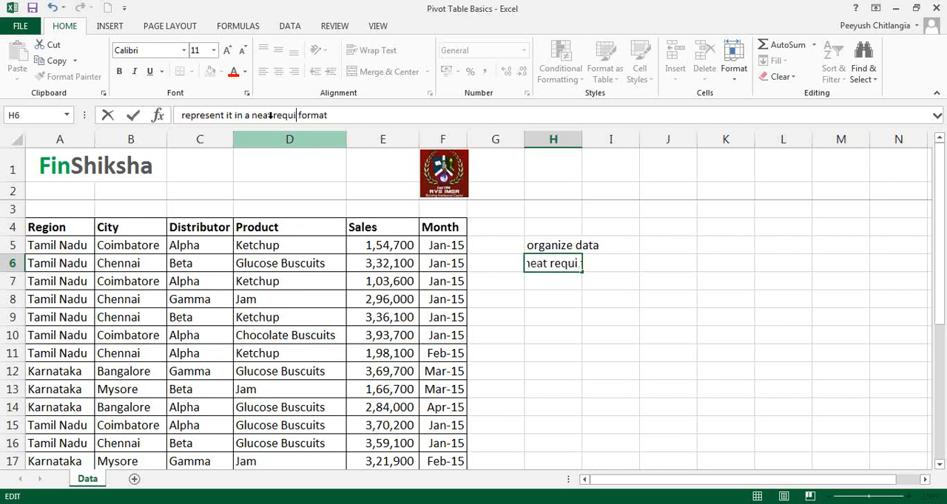
key(Return)
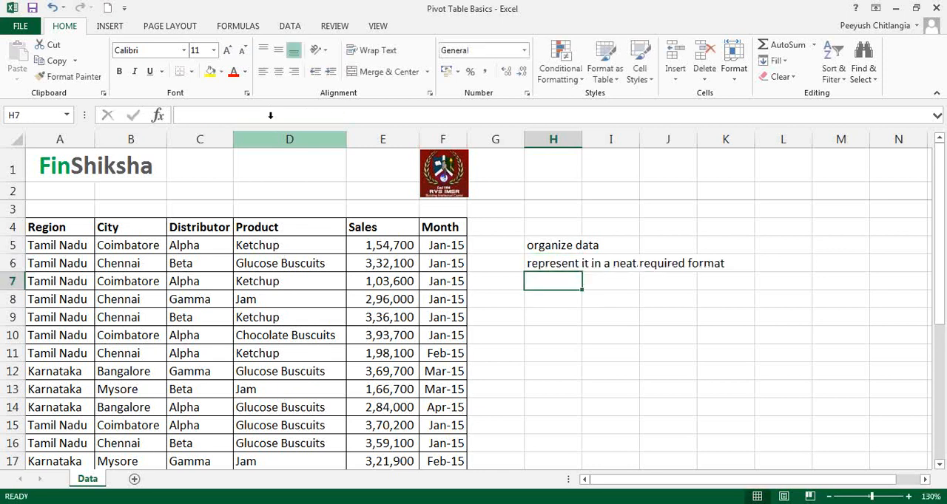
Step: Clear both notes from cells H5 and H6
key(Up)
key(Up)
key(shift+Down)
key(Delete)
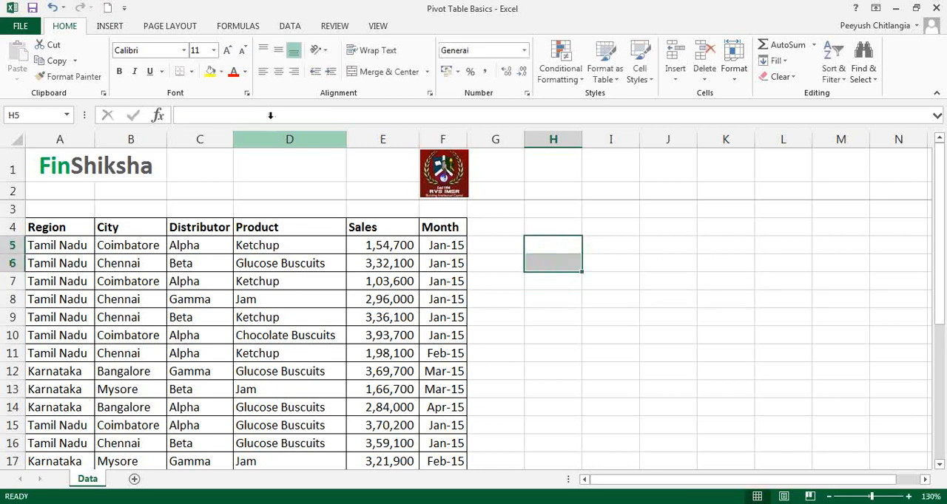
Step: Examine the entries in the Region and City columns of the sales data
key(Left)
key(Left)
key(Left)
key(Left)
key(Left)
key(Left)
key(Left)
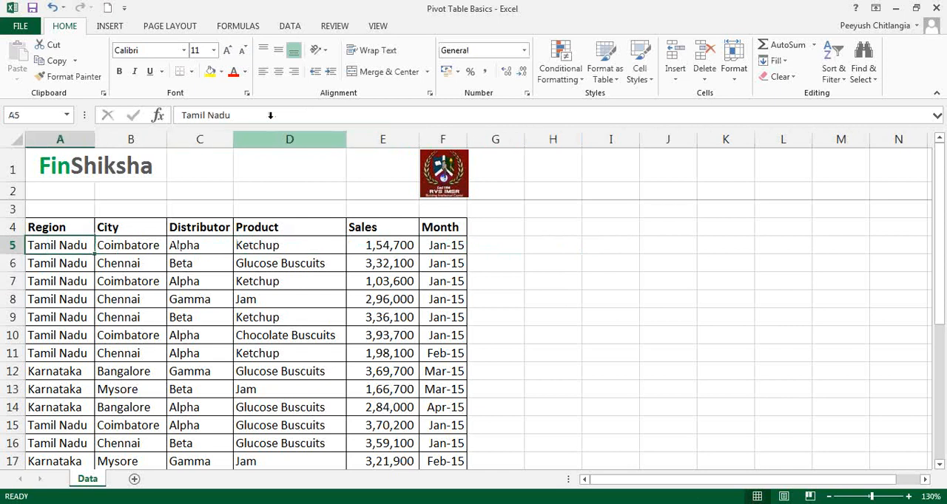
key(Up)
key(Down)
click(73, 370)
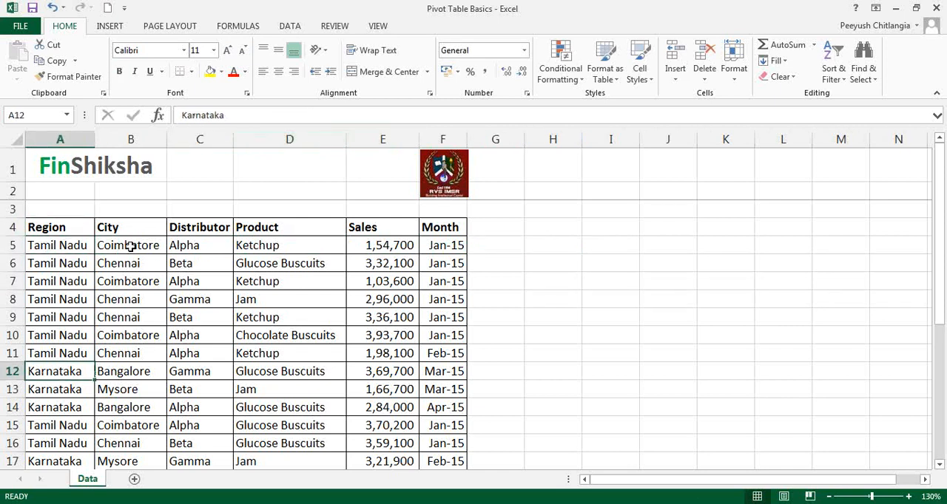
drag(131, 247, 138, 423)
click(136, 438)
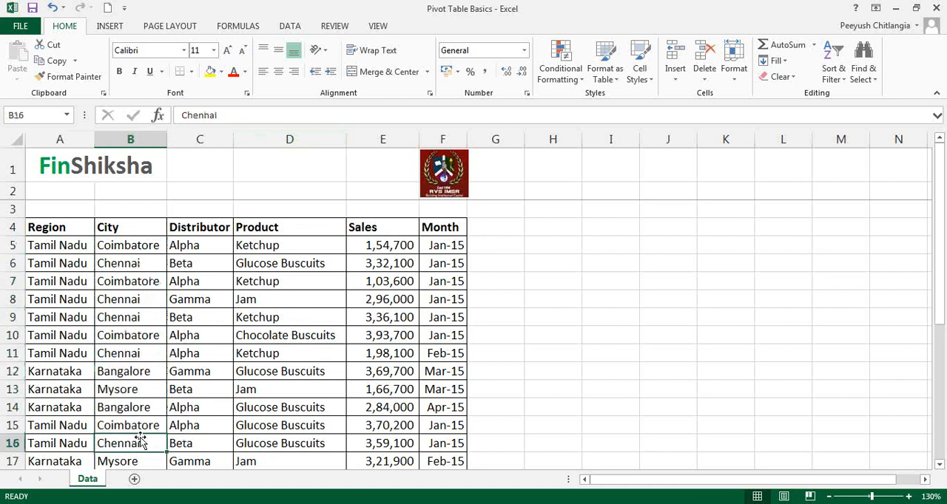
Step: Examine the Product, Distributor, Month and Sales columns of the sales data
drag(271, 245, 279, 426)
click(279, 426)
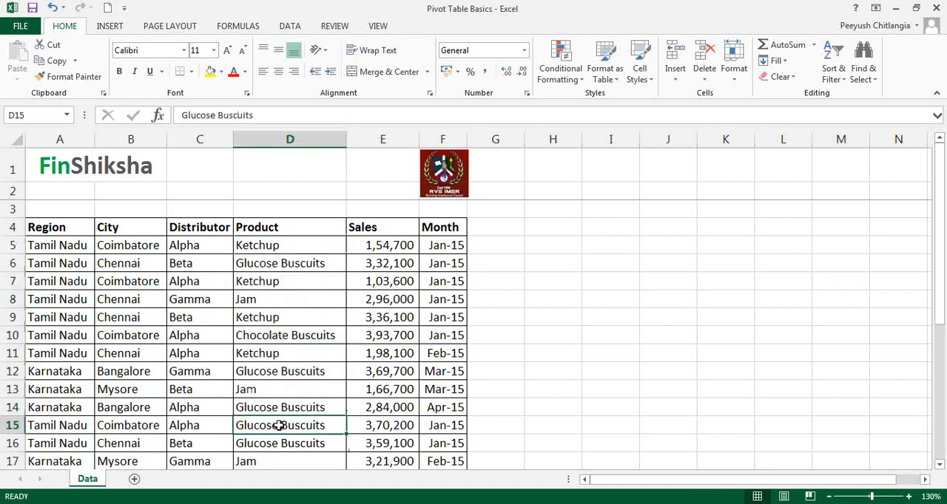
click(282, 337)
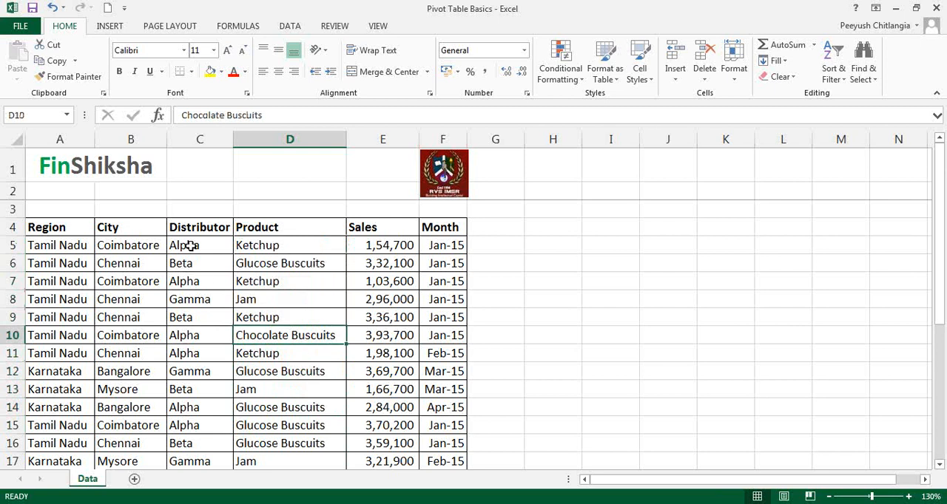
drag(188, 245, 201, 434)
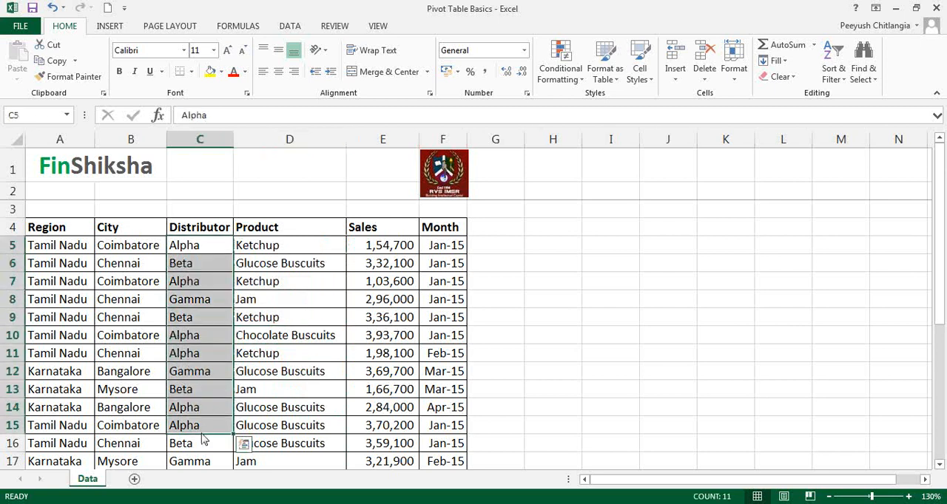
click(446, 246)
drag(446, 246, 452, 443)
drag(363, 442, 372, 244)
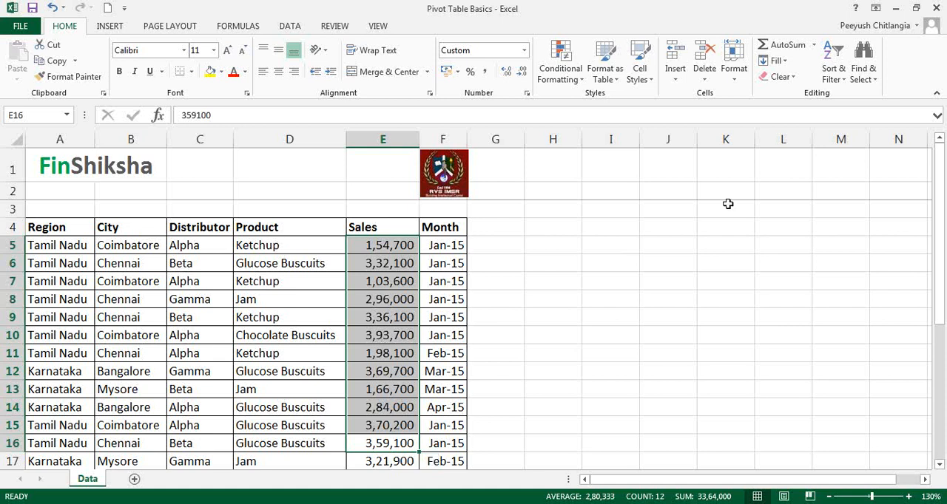
click(809, 135)
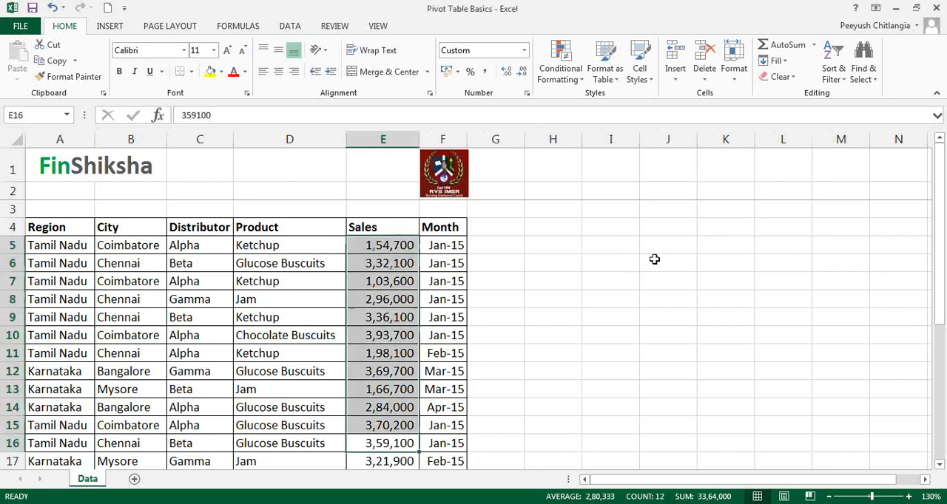
click(570, 274)
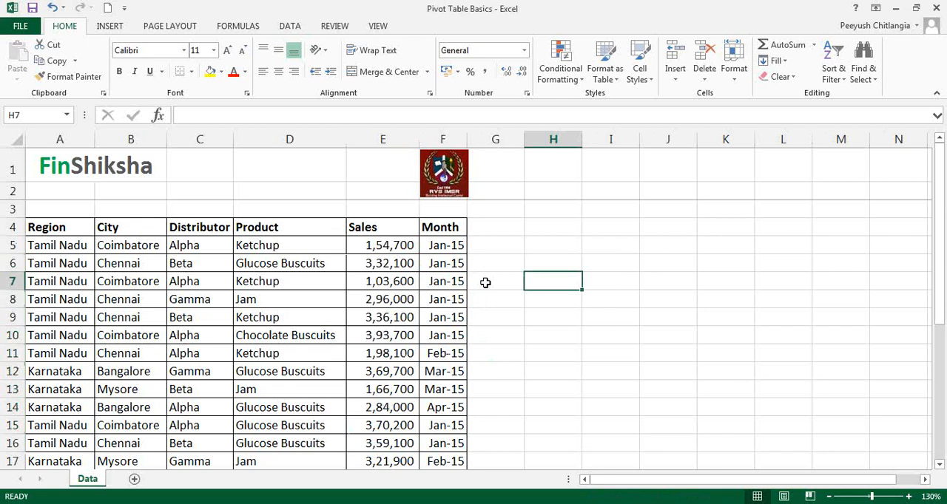
Step: Read through the four analysis questions listed below the sales data in rows 25 to 28
click(318, 299)
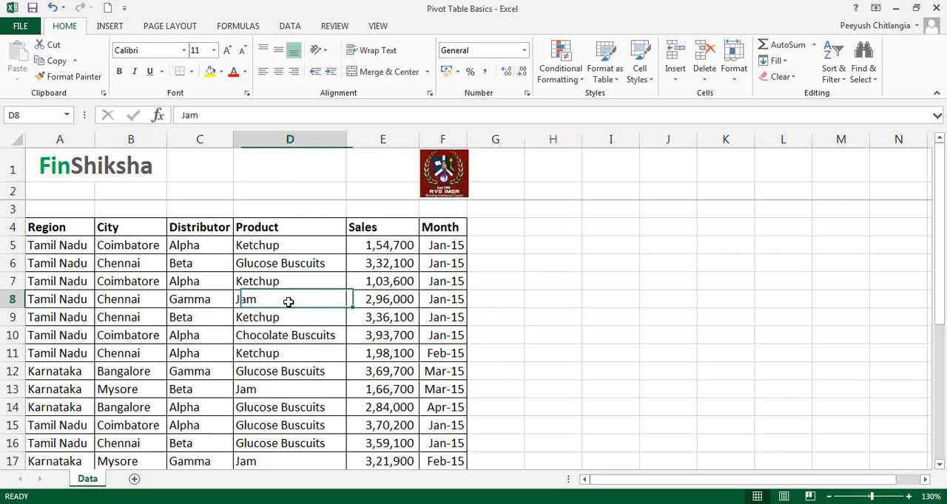
key(Down)
key(Down)
key(Down)
key(Down)
key(Down)
key(Down)
key(Down)
key(Down)
key(Down)
key(Down)
key(Down)
key(Down)
key(Down)
key(Down)
key(Down)
key(Down)
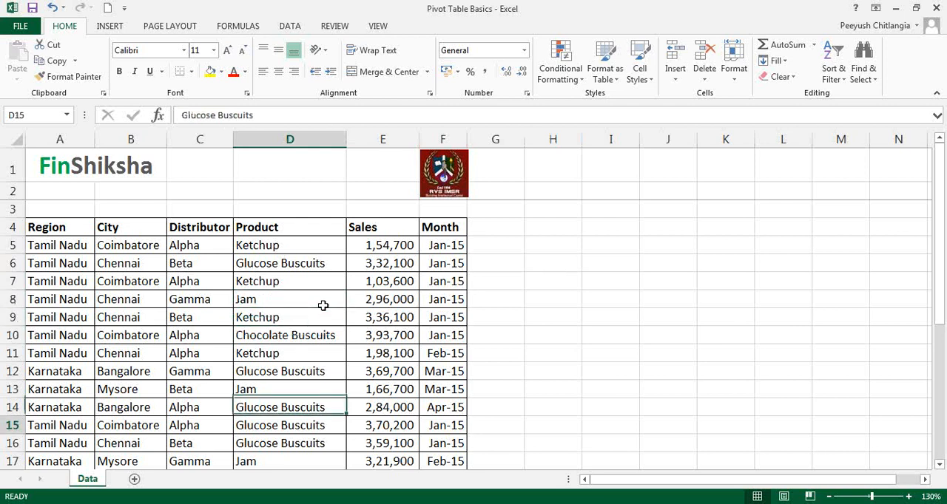
key(Down)
key(Down)
key(Down)
key(Down)
key(Down)
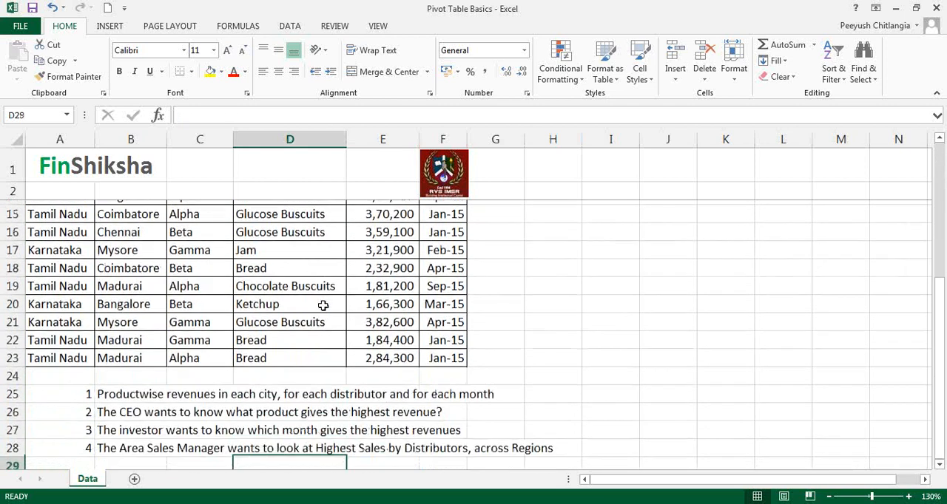
key(Left)
key(Left)
key(Up)
key(Up)
key(Up)
key(Up)
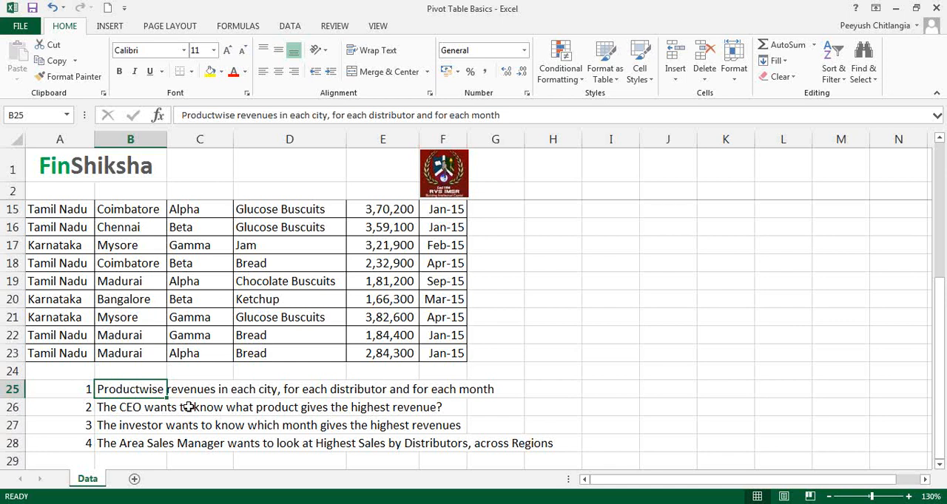
click(136, 407)
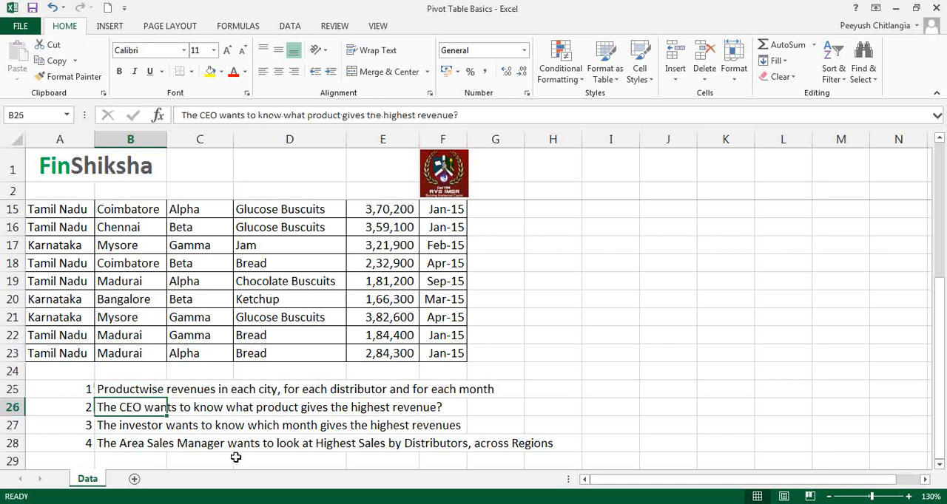
click(157, 425)
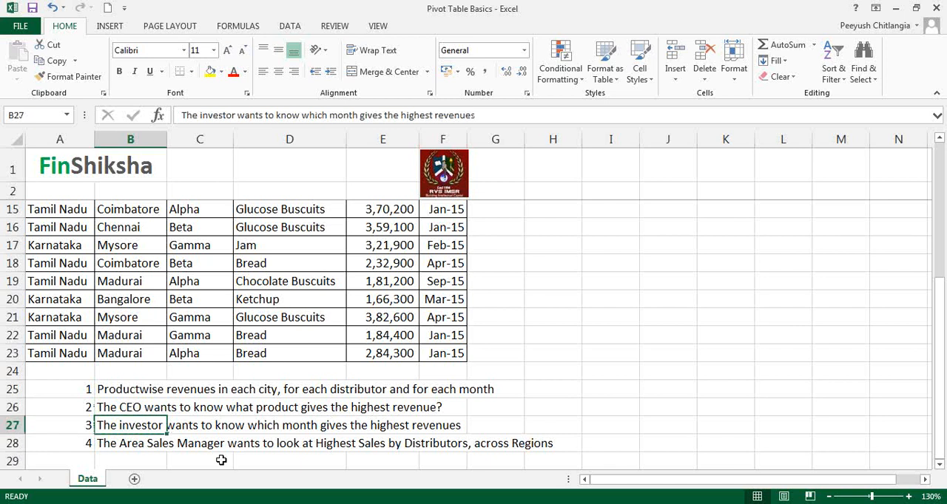
key(Down)
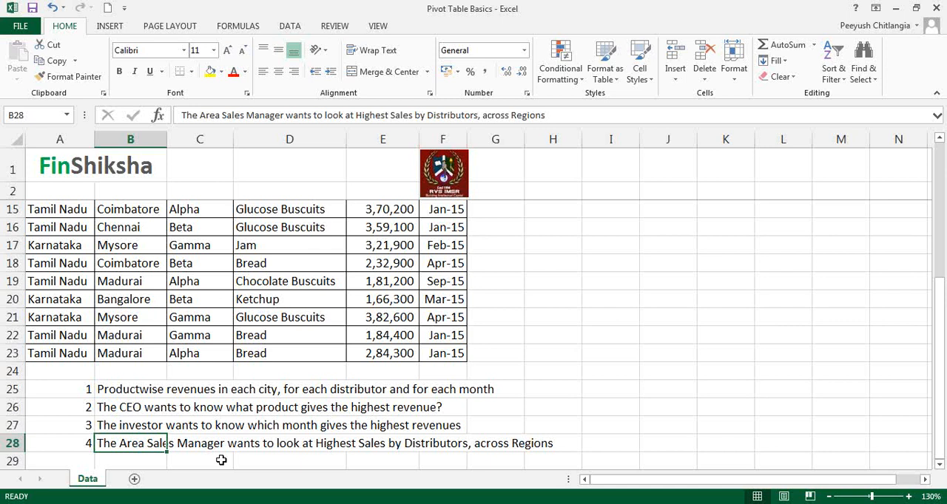
Step: Create a PivotTable on a new worksheet from the sales data range A4:F23, headers included
scroll(221, 444, up, 4)
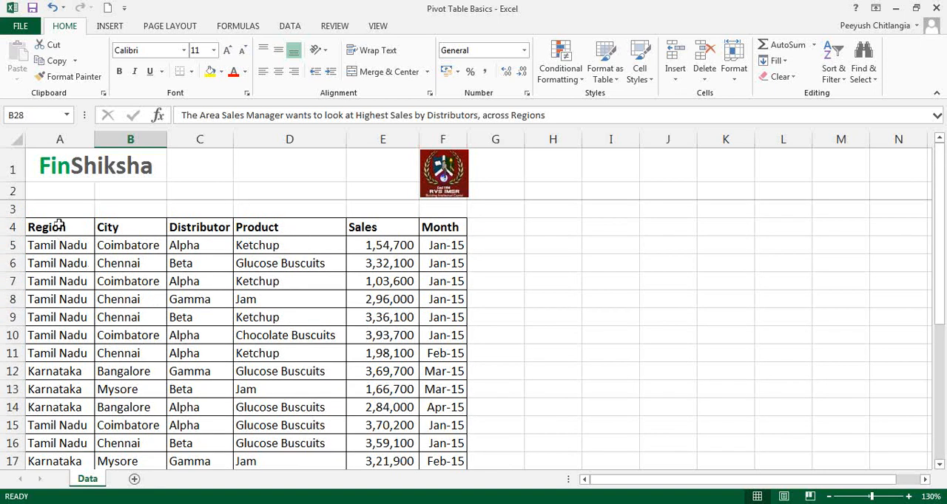
drag(60, 227, 432, 417)
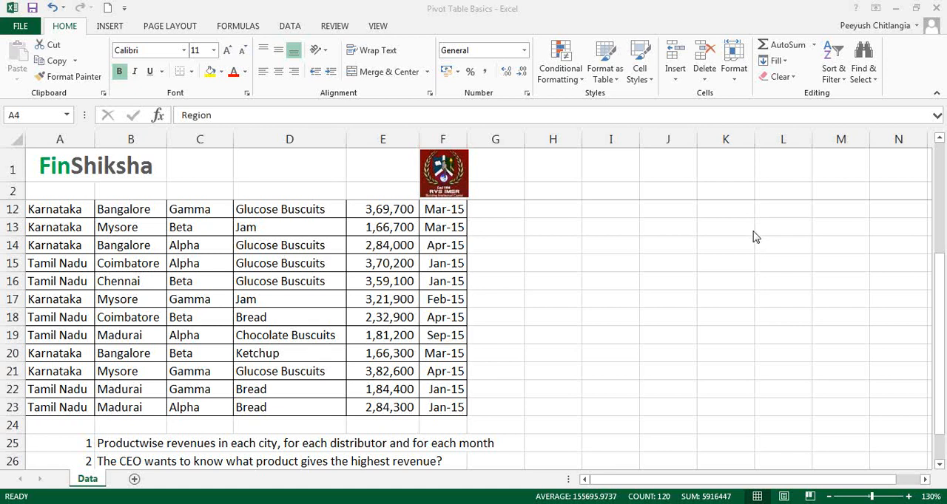
click(111, 26)
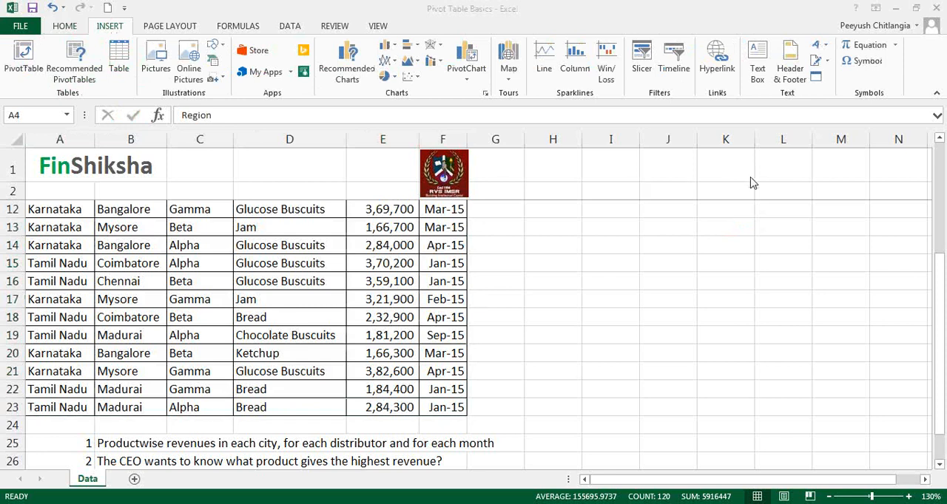
click(22, 67)
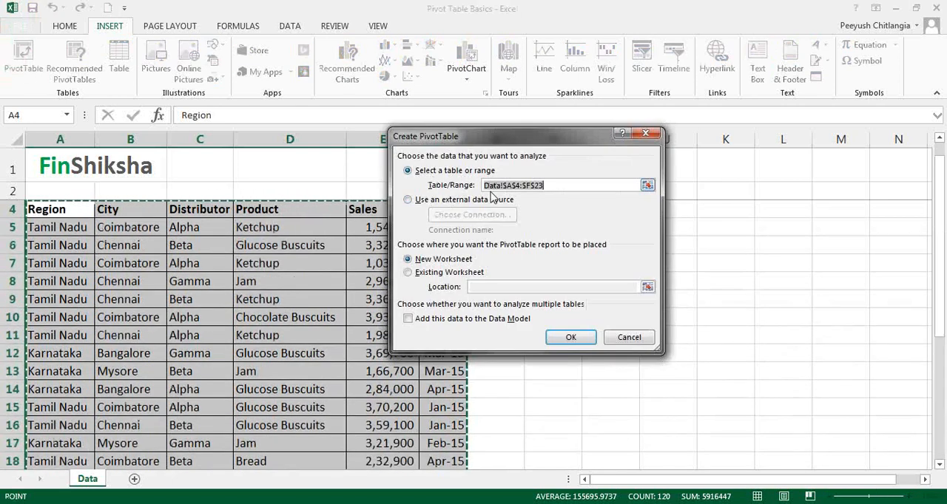
scroll(342, 347, down, 3)
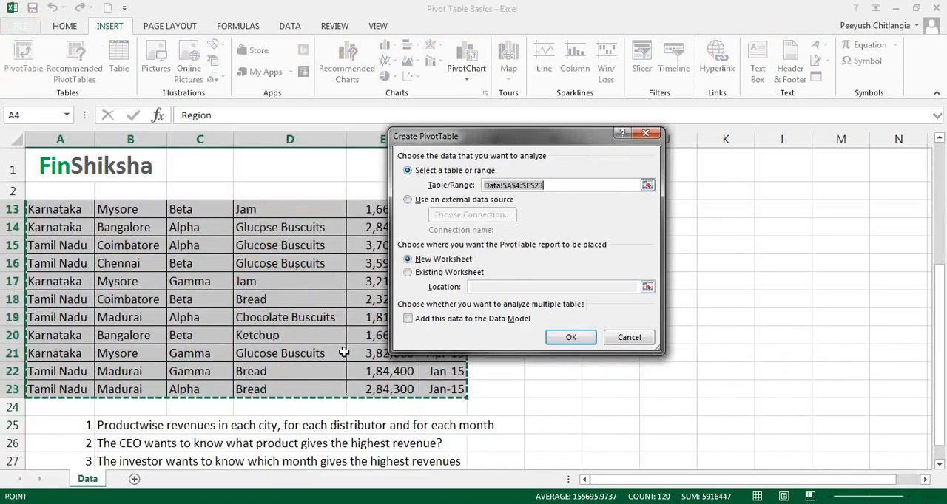
scroll(314, 374, up, 3)
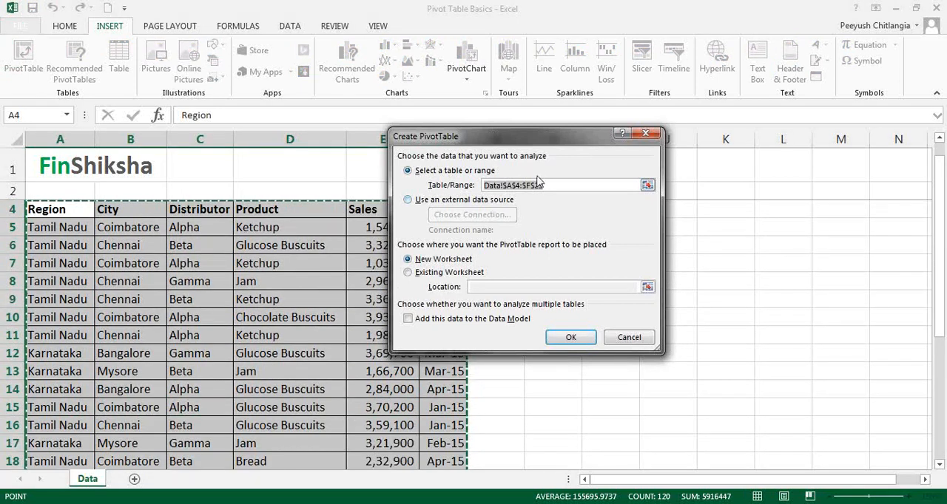
click(750, 180)
click(766, 234)
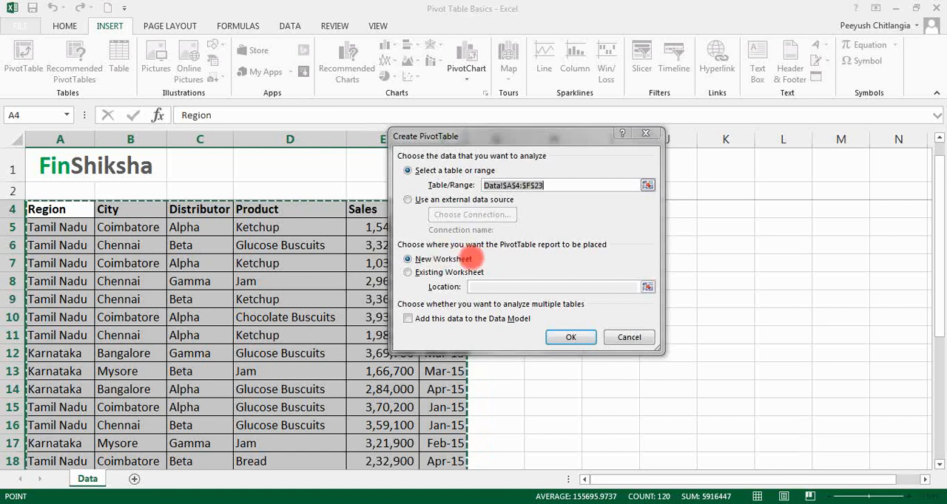
click(568, 339)
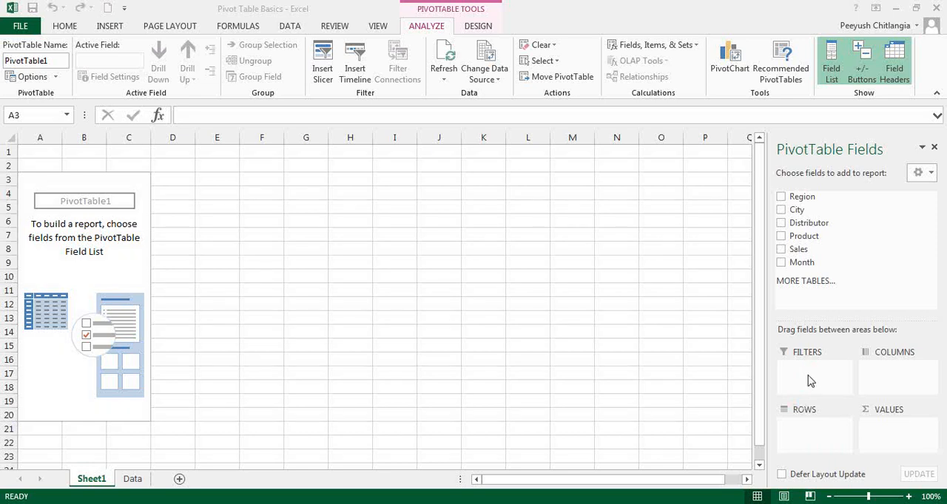
Step: Check the first question on the Data sheet, and summarise Sales as values by Product in rows on Sheet1
click(133, 479)
scroll(187, 395, down, 4)
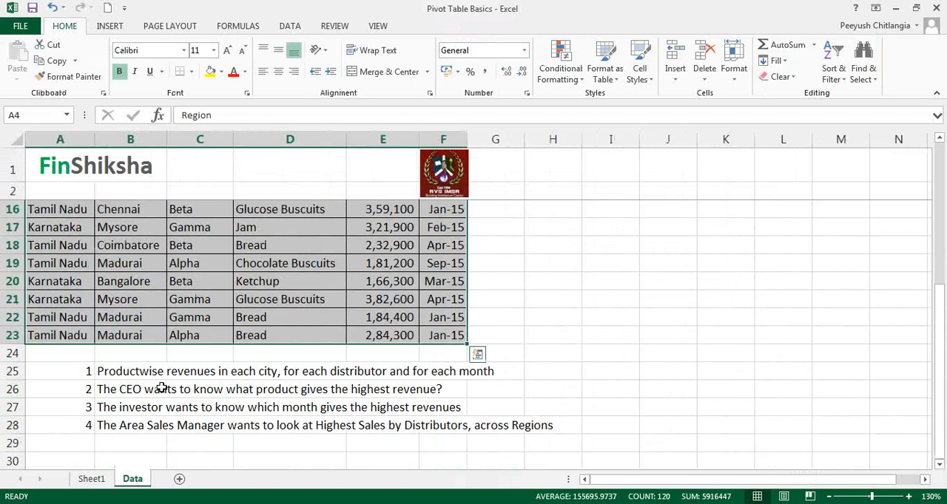
click(131, 372)
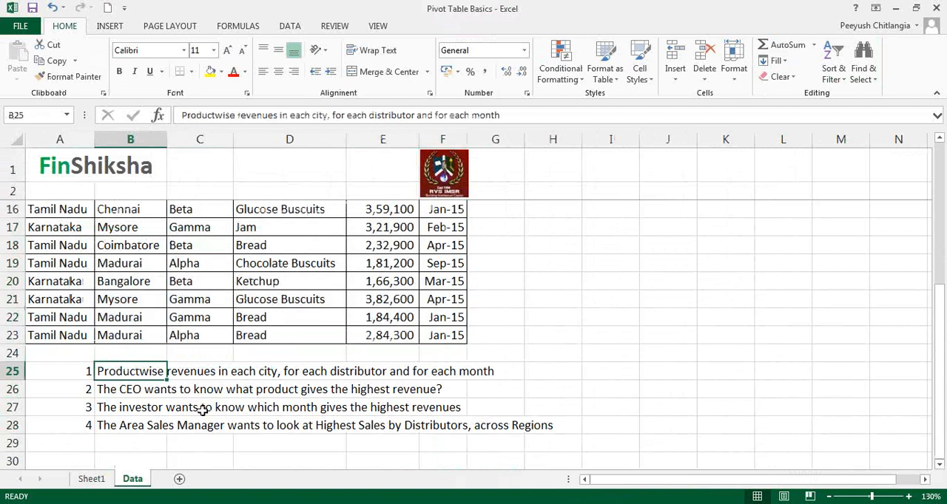
click(91, 479)
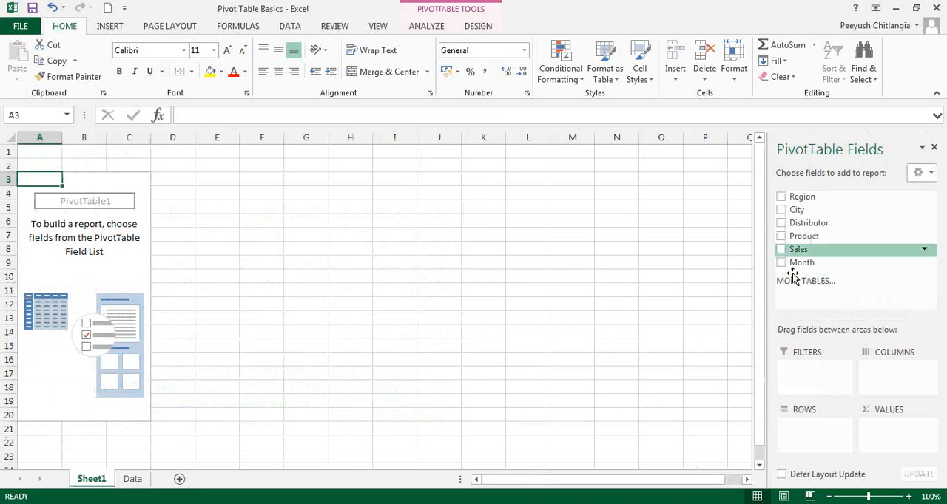
drag(799, 249, 887, 433)
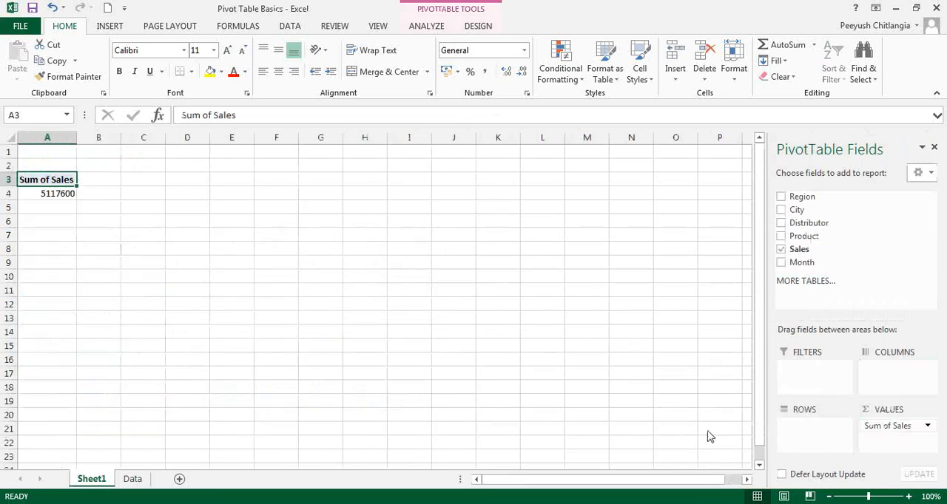
drag(811, 240, 834, 429)
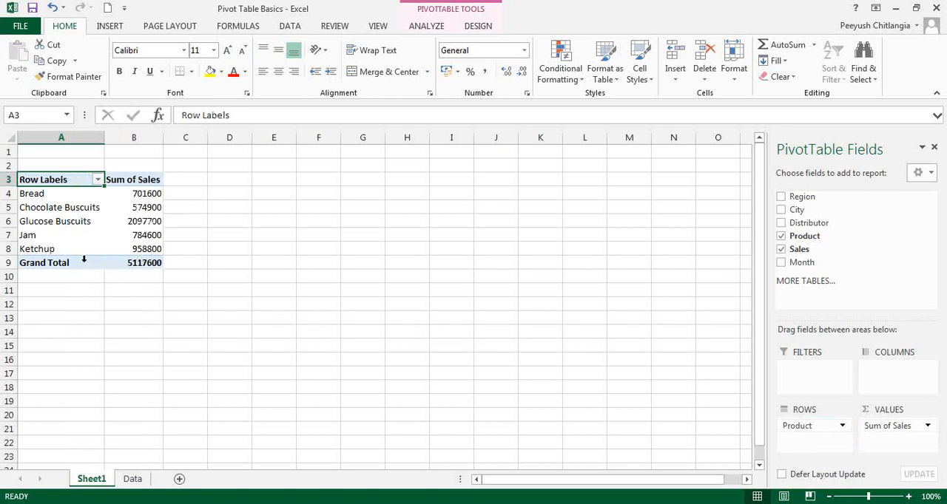
Step: Check how the field list responds to selecting cells inside and outside the PivotTable
click(111, 263)
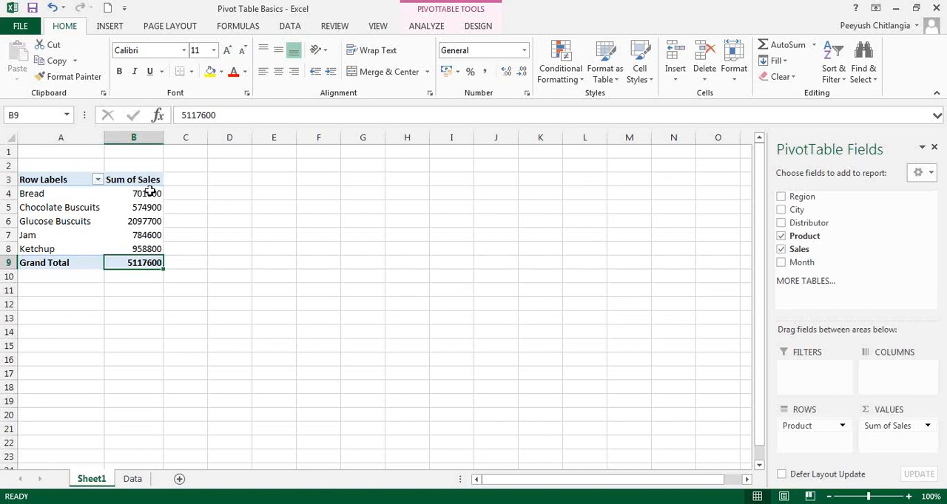
click(233, 305)
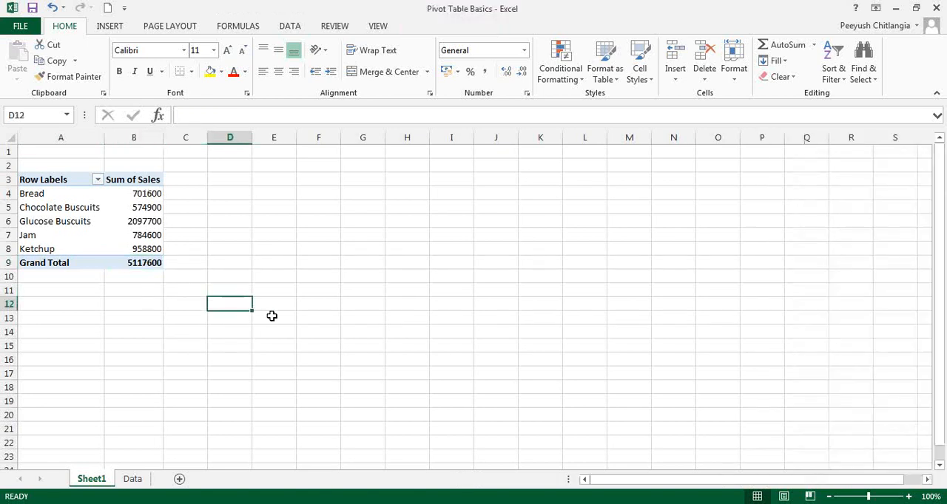
click(126, 234)
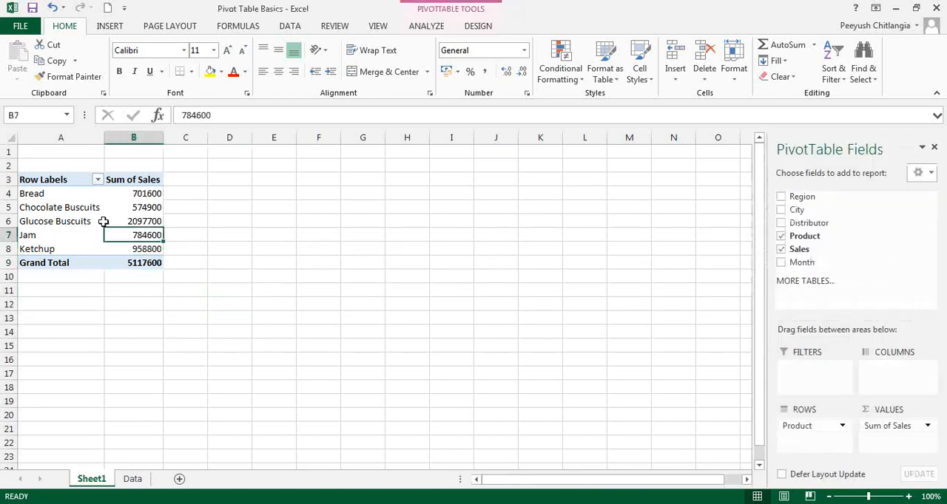
click(156, 309)
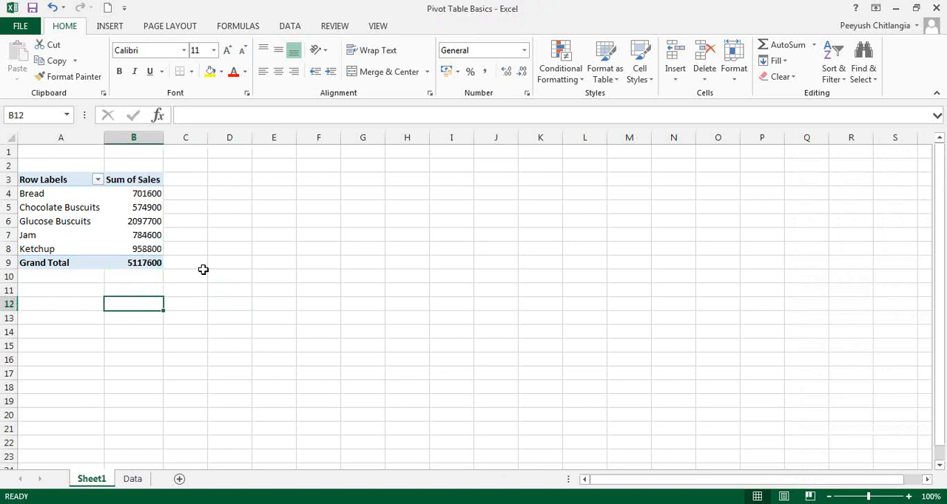
click(78, 193)
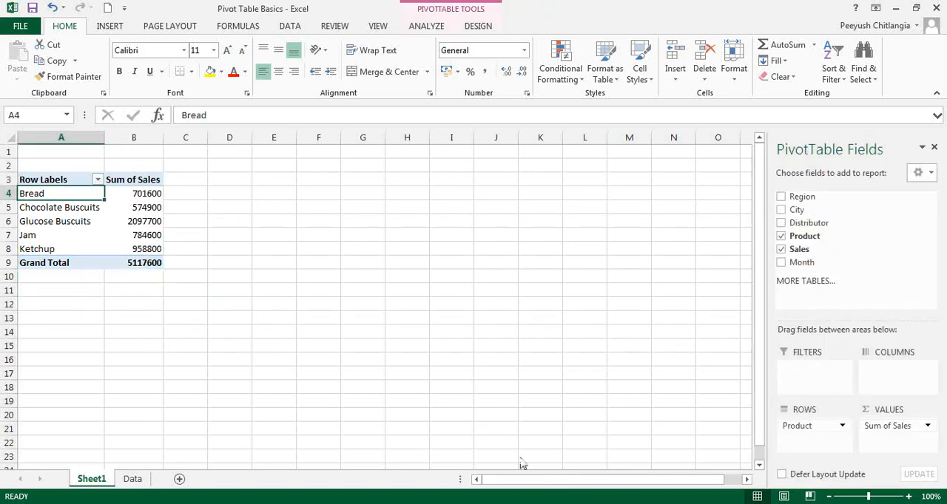
Step: Recheck the first question on the Data sheet and add City as the column field of the PivotTable
click(138, 481)
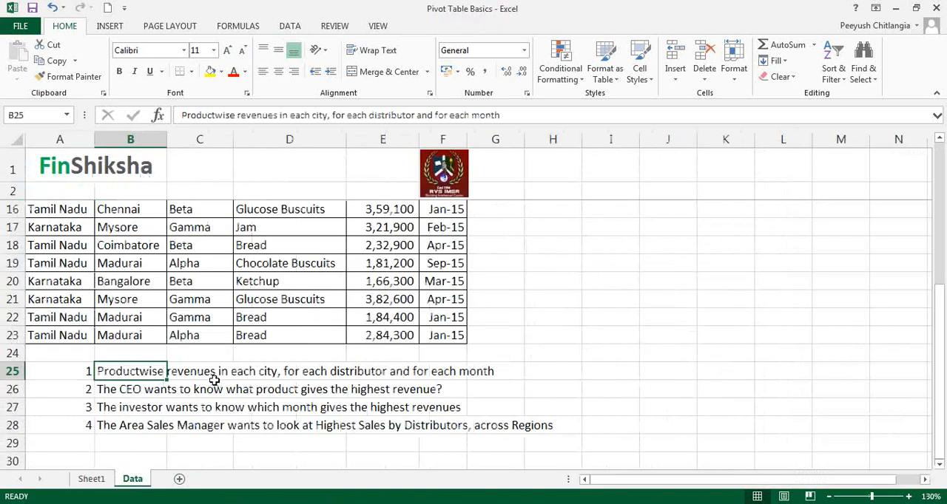
click(95, 480)
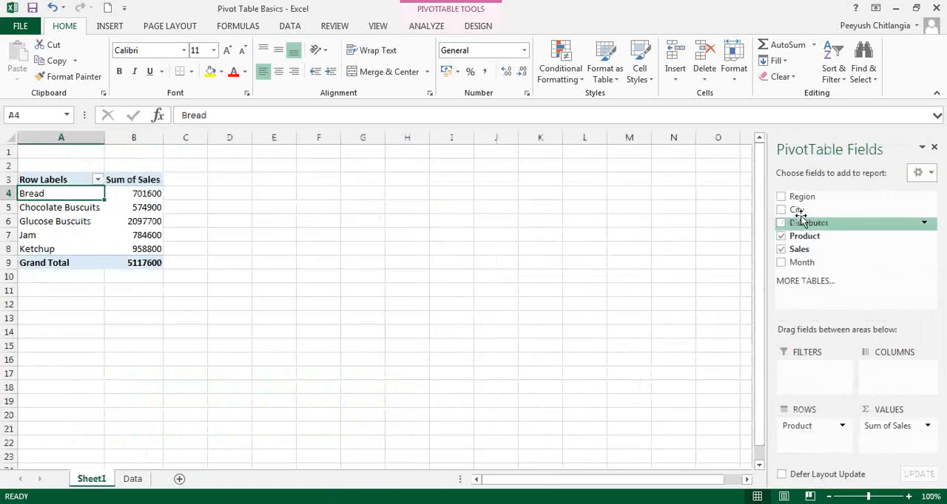
drag(797, 210, 865, 337)
drag(886, 370, 885, 367)
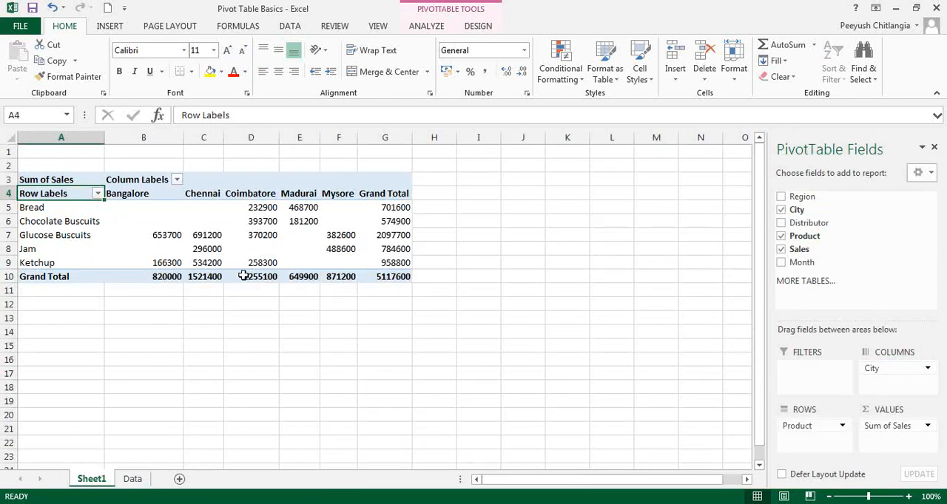
Step: Examine the product sales figures for Bangalore, Chennai, Coimbatore and Mysore in the PivotTable
click(168, 193)
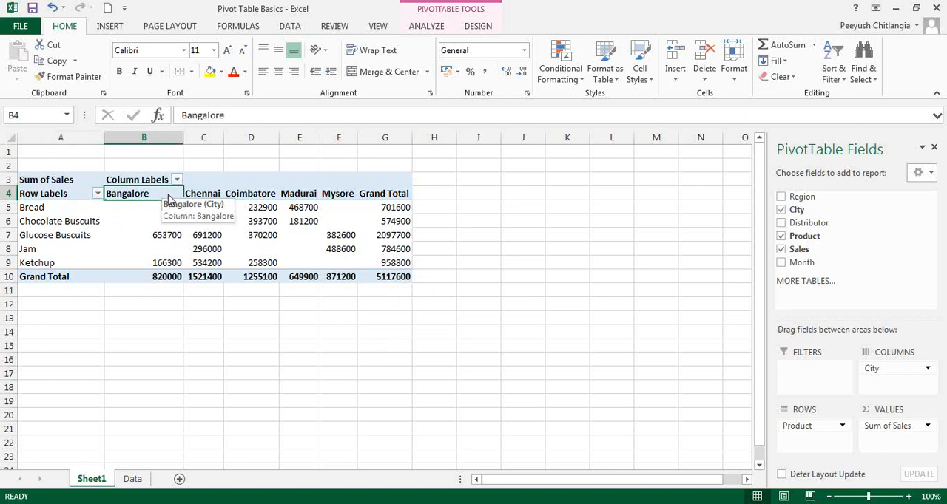
click(155, 236)
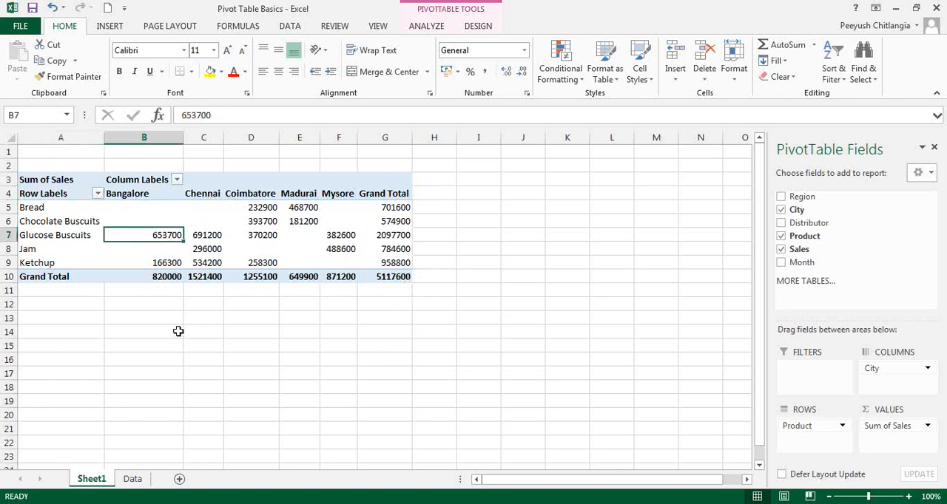
click(153, 261)
click(157, 279)
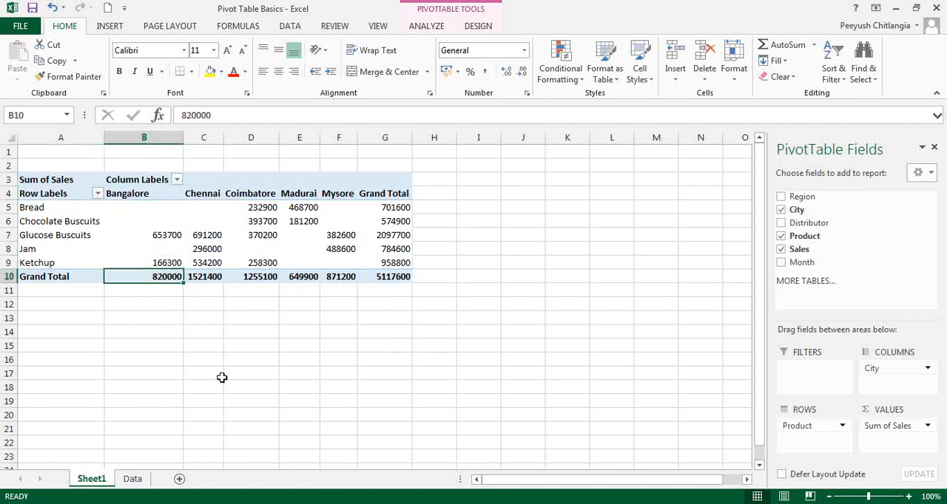
click(201, 190)
click(210, 235)
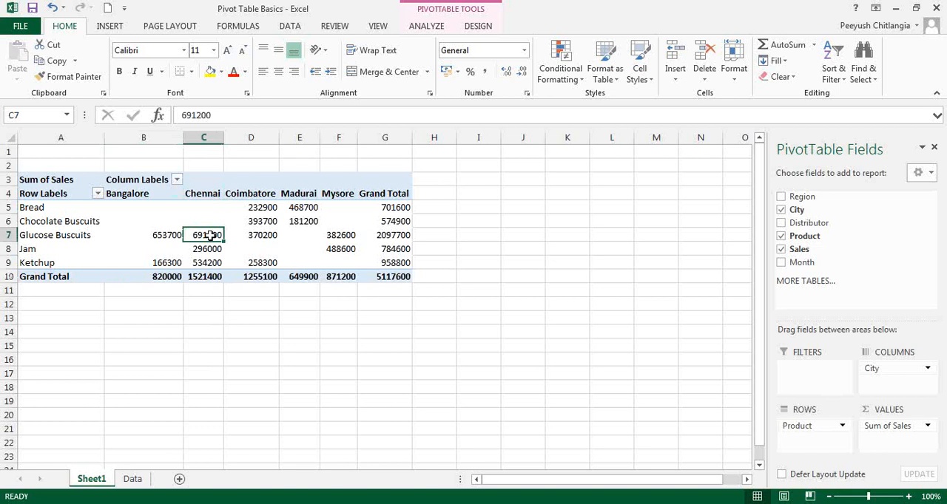
click(211, 260)
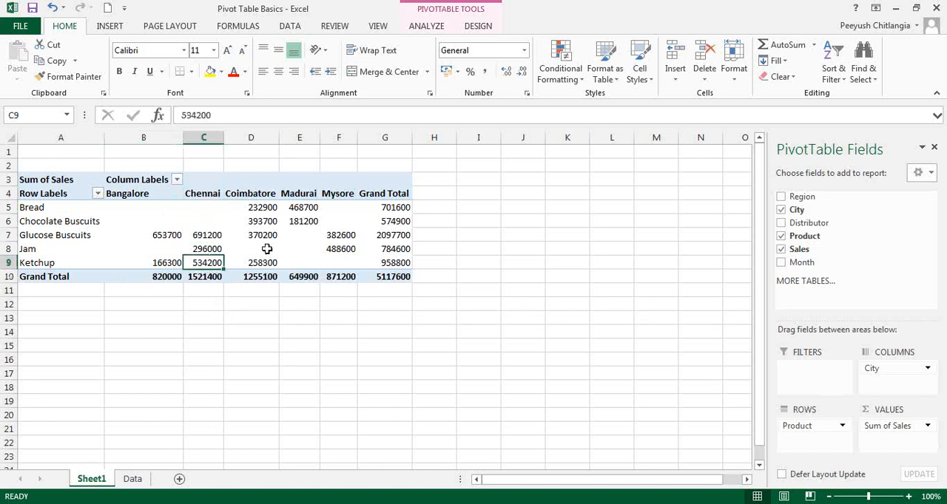
click(265, 207)
click(268, 220)
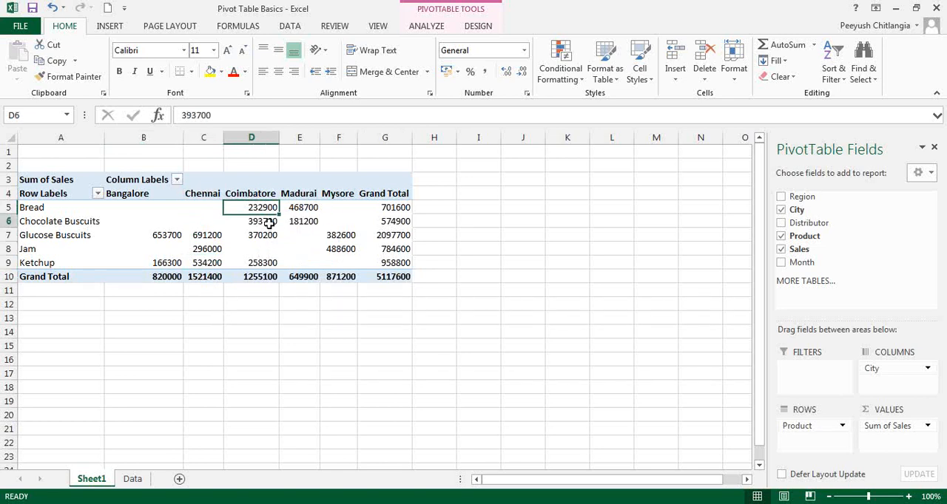
click(268, 236)
click(270, 263)
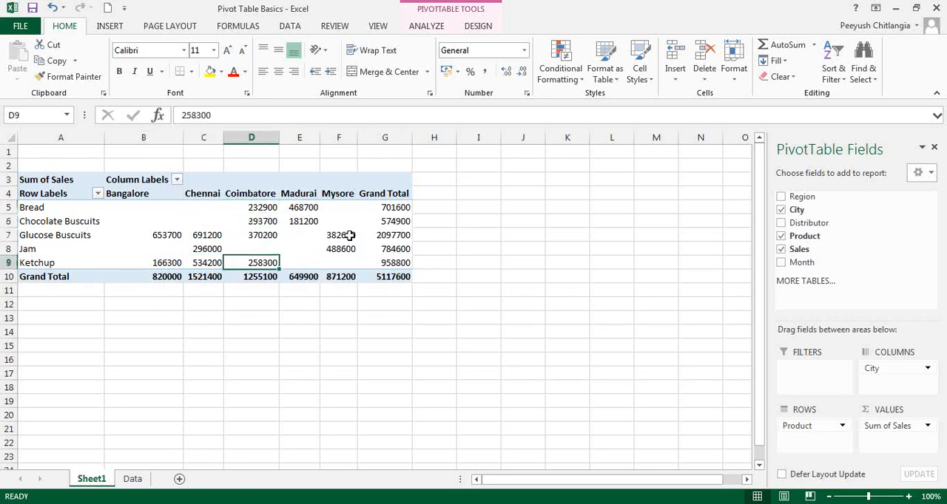
drag(344, 237, 348, 249)
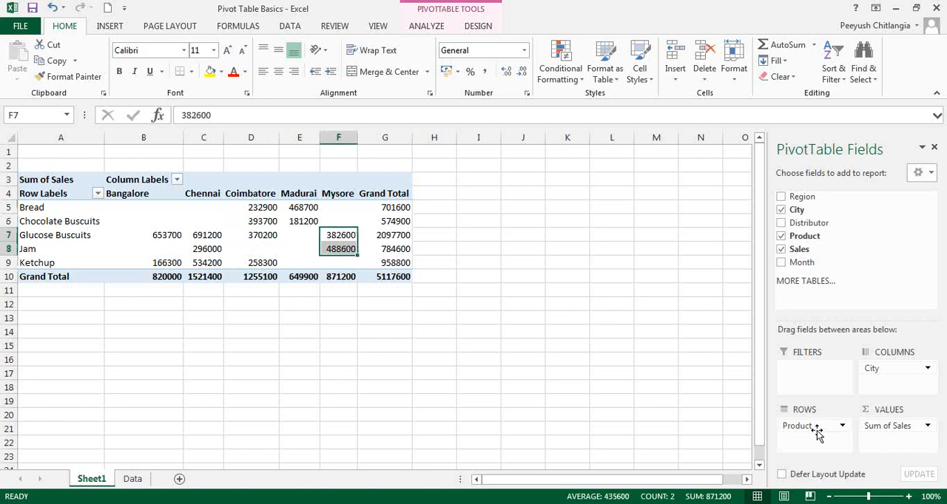
Step: Swap the PivotTable layout to City in rows and Product in columns, and review the city and product grand totals
drag(816, 433, 790, 451)
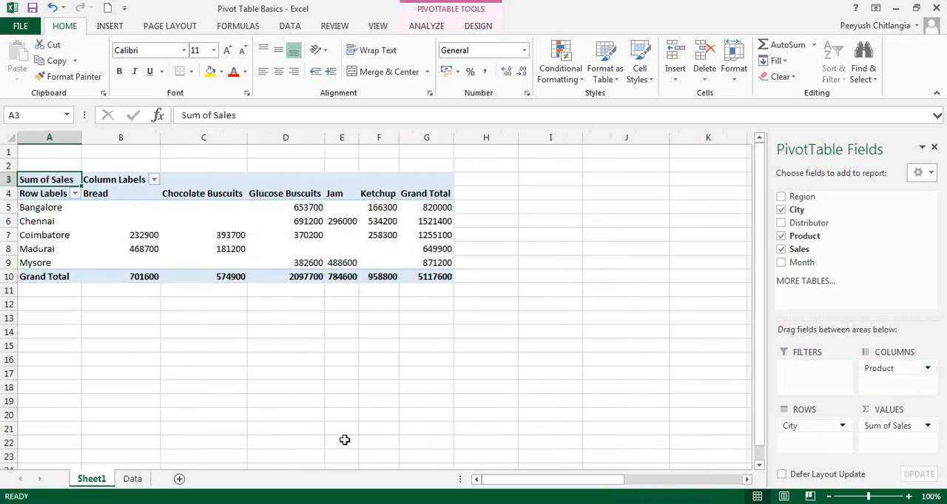
drag(431, 214, 433, 262)
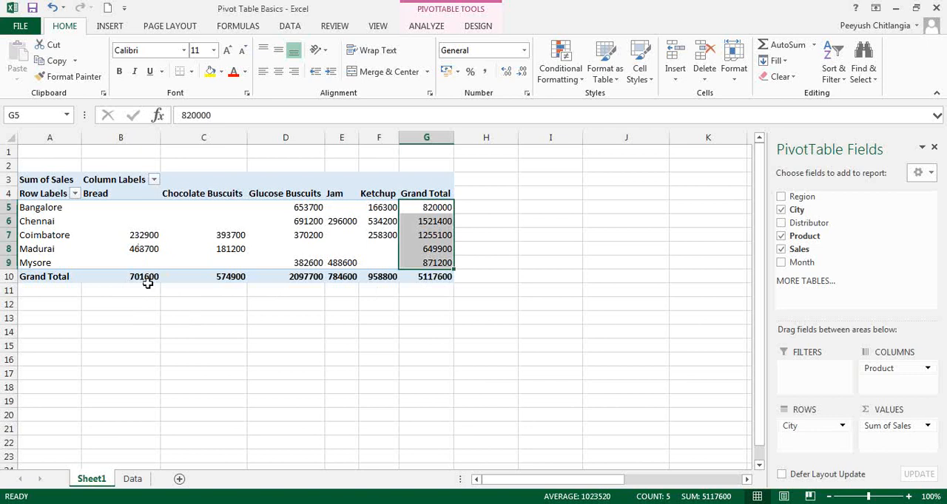
drag(435, 210, 433, 262)
drag(122, 278, 367, 281)
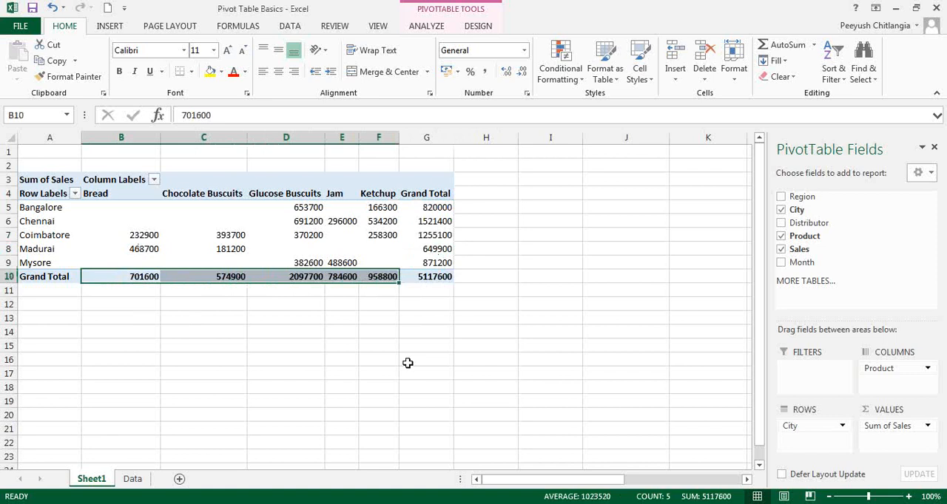
Step: Recheck the questions on the Data sheet and replace City with Distributor as the PivotTable's row field
click(134, 478)
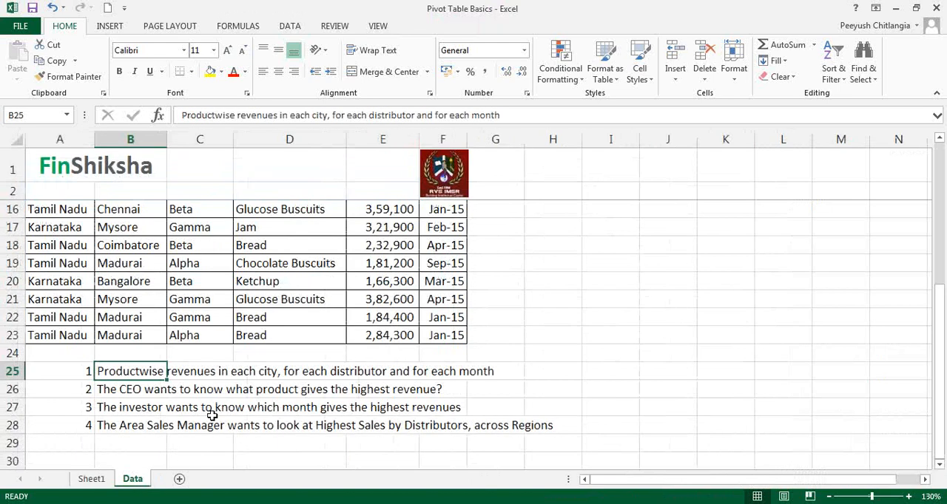
click(92, 479)
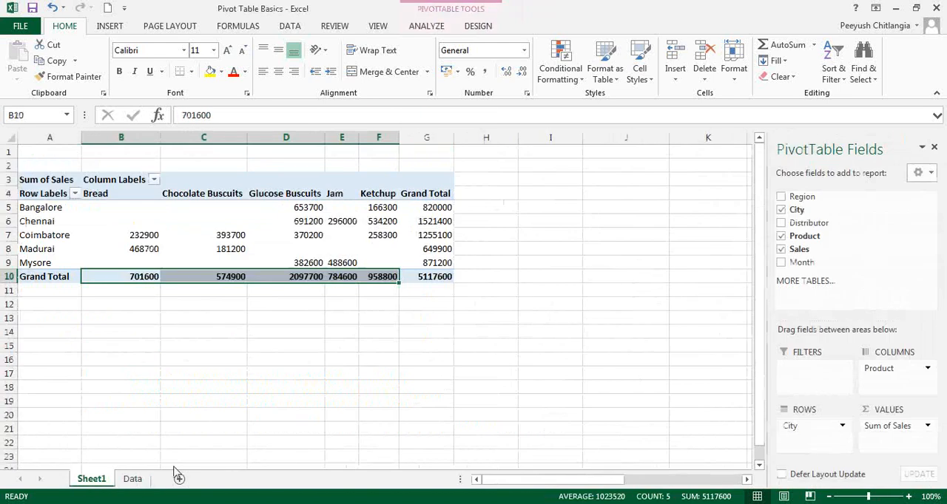
drag(790, 427, 811, 287)
drag(808, 223, 804, 437)
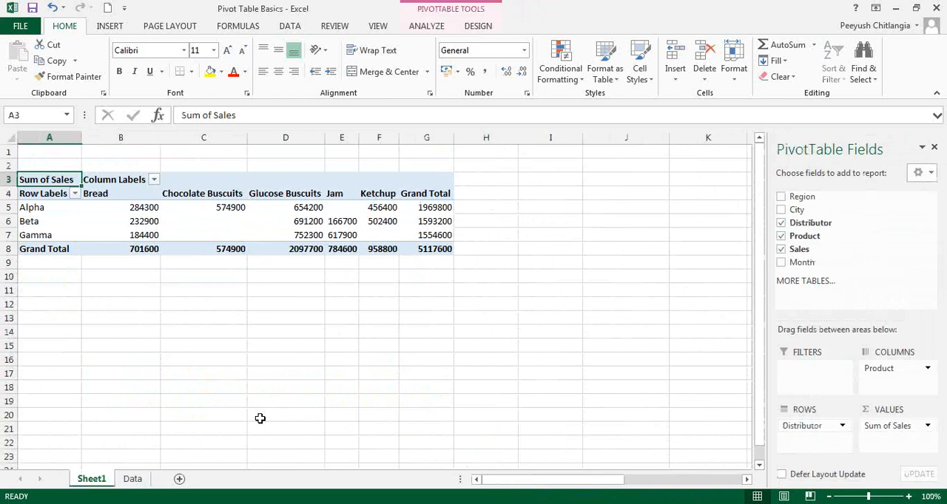
Step: Examine the grand totals for each distributor and each product in the PivotTable
click(434, 210)
click(436, 222)
click(441, 234)
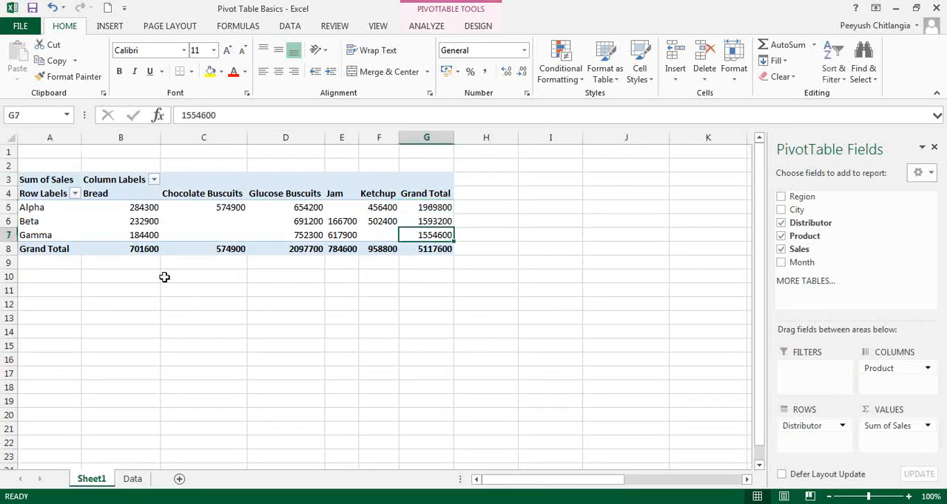
click(141, 248)
click(215, 249)
click(293, 248)
click(340, 249)
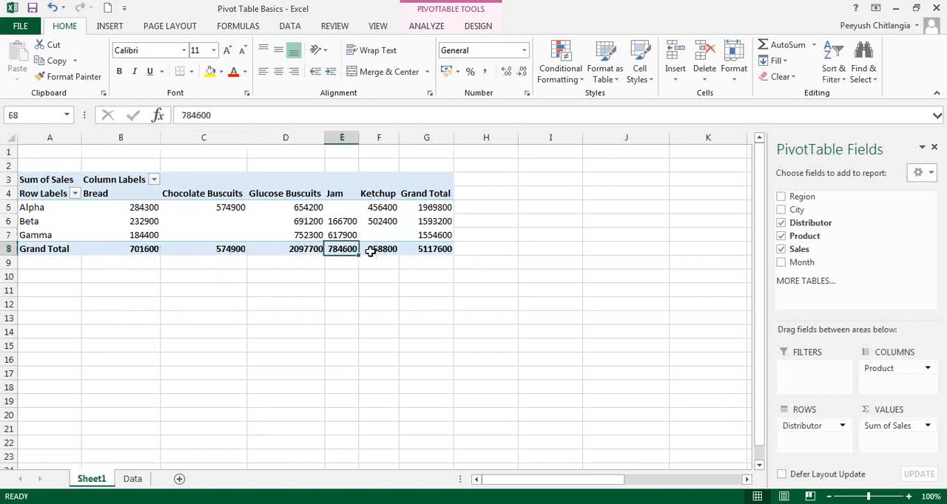
click(377, 249)
click(442, 251)
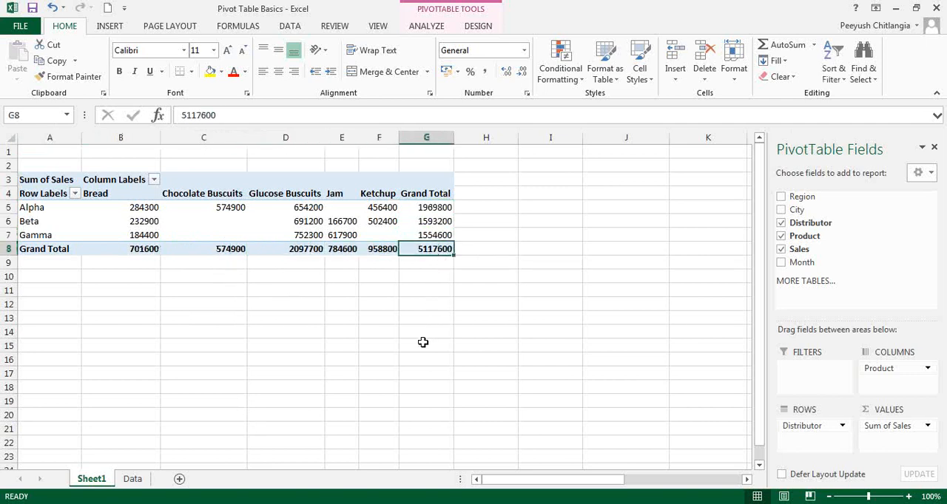
Step: Replace Distributor with Month as the PivotTable's row field and review each month's grand total
click(133, 479)
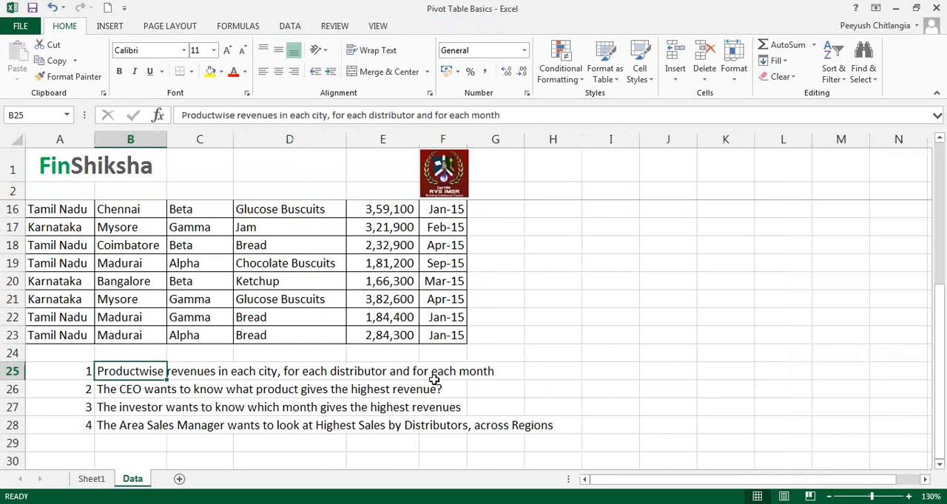
click(89, 479)
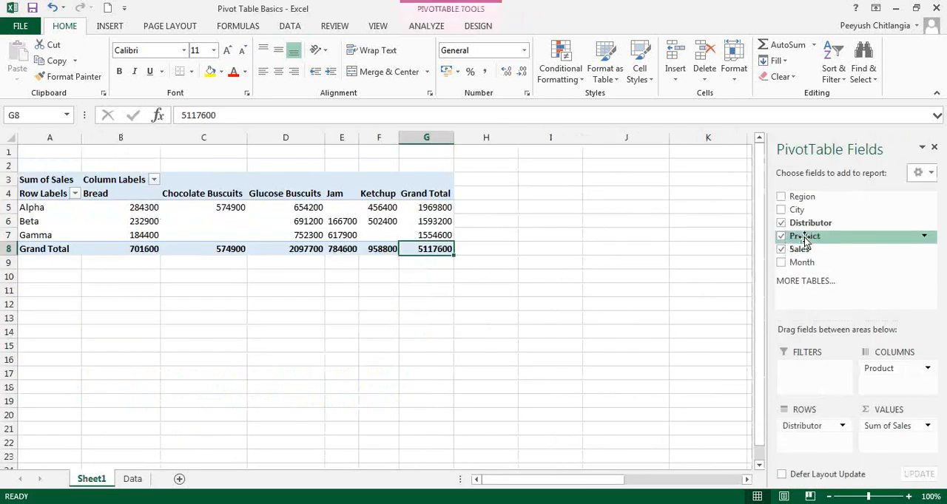
mouse_move(801, 425)
mouse_down()
mouse_move(809, 434)
mouse_move(841, 265)
mouse_move(824, 275)
mouse_move(841, 342)
mouse_move(813, 437)
mouse_up()
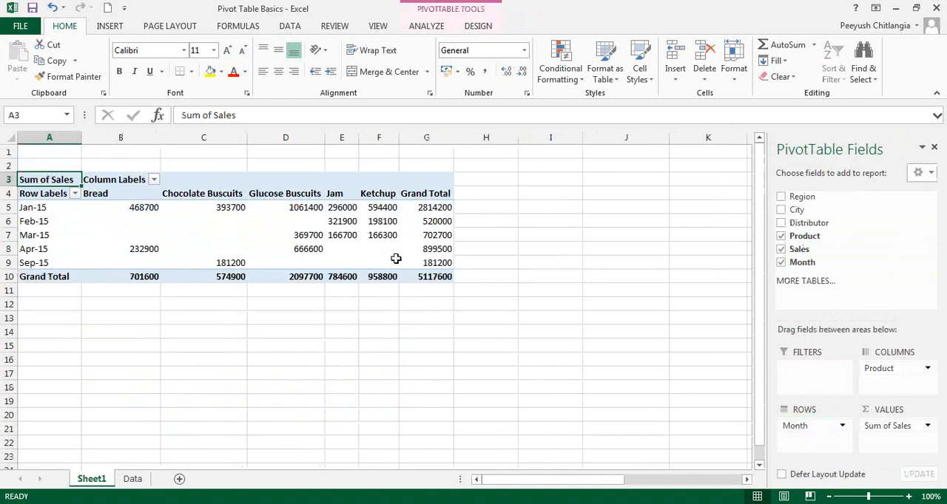
click(442, 211)
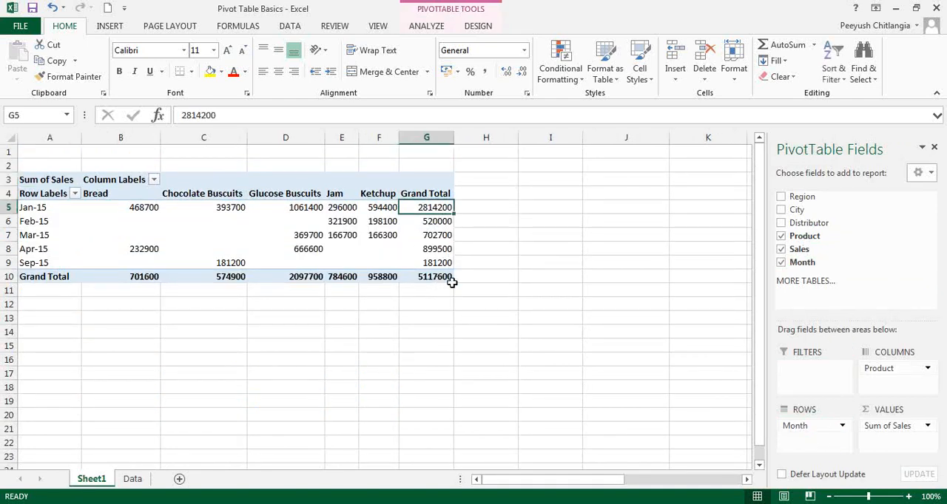
click(434, 219)
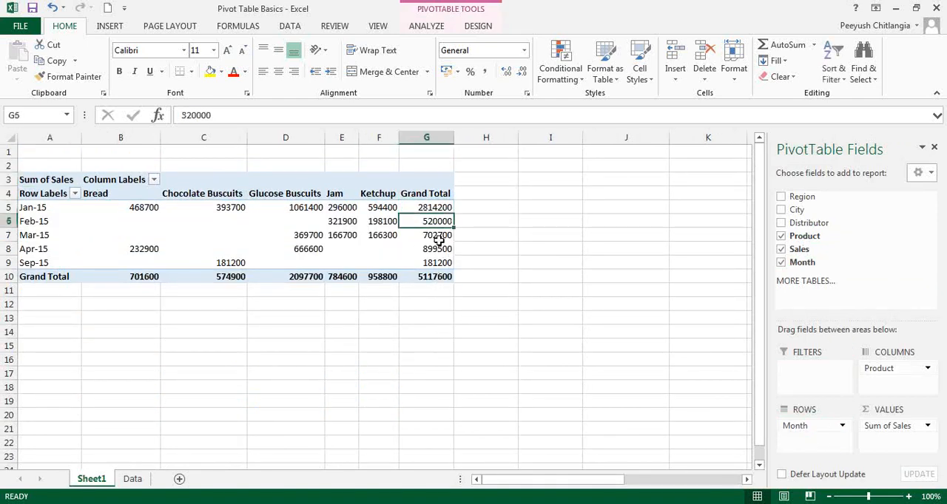
click(434, 237)
click(435, 252)
click(434, 263)
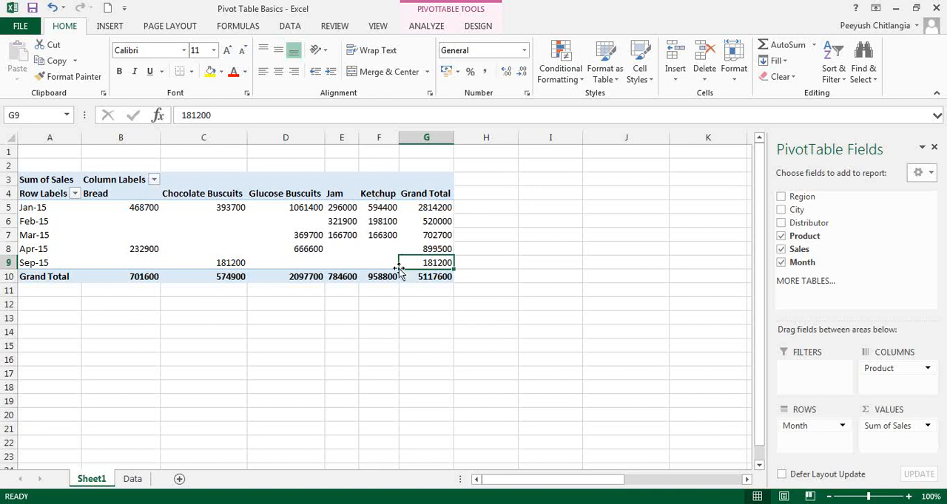
Step: Read the second question on the Data sheet and nest City beneath Month in the PivotTable rows
click(133, 480)
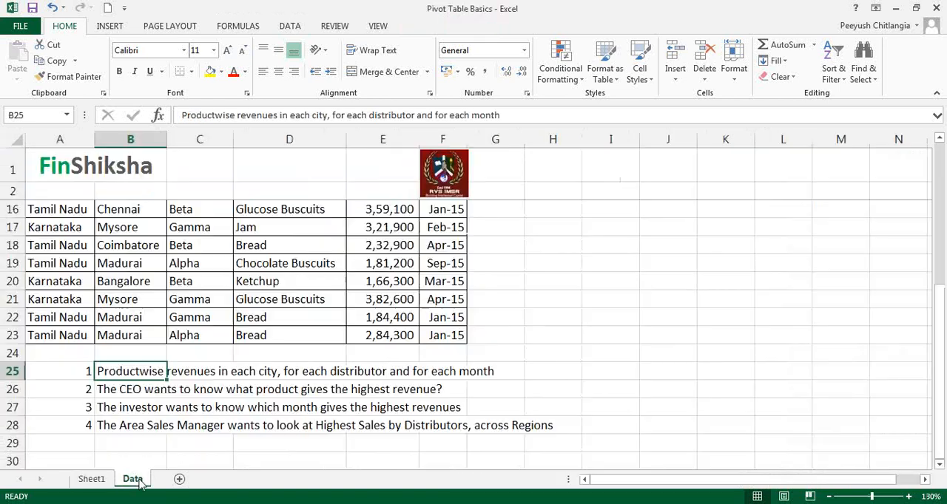
click(123, 389)
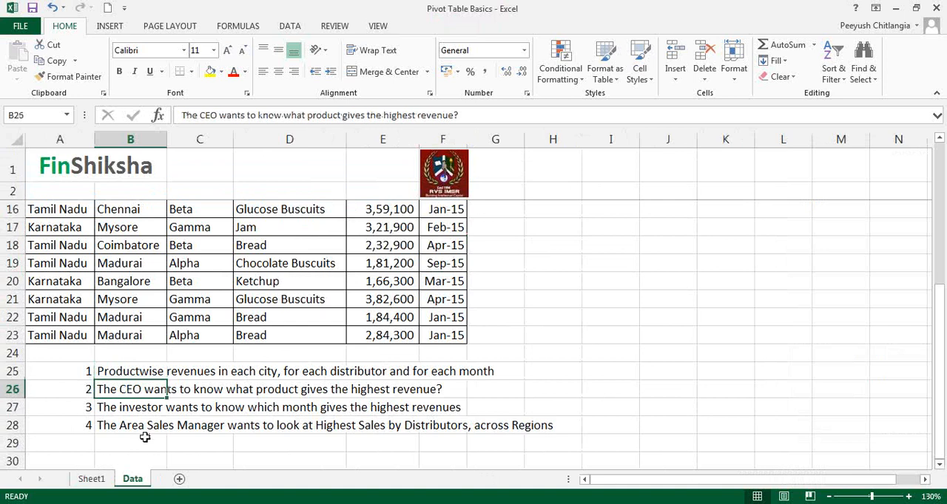
click(92, 479)
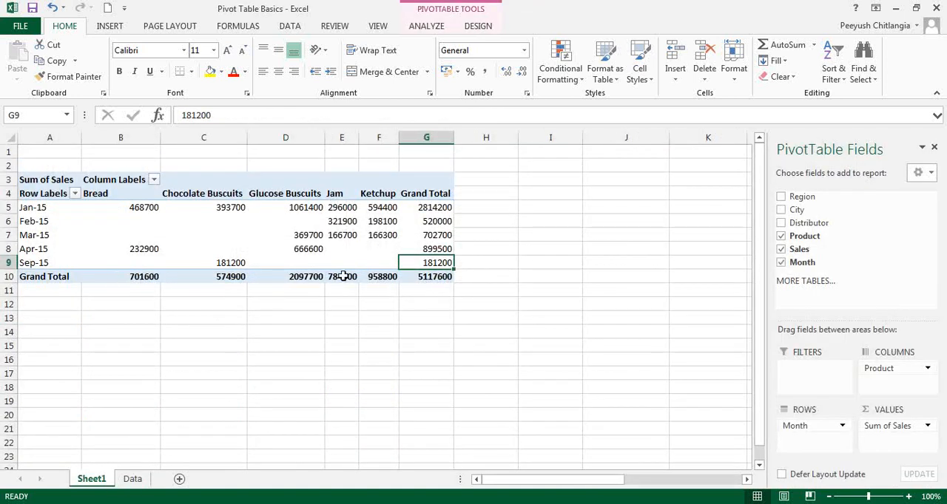
drag(817, 237, 806, 450)
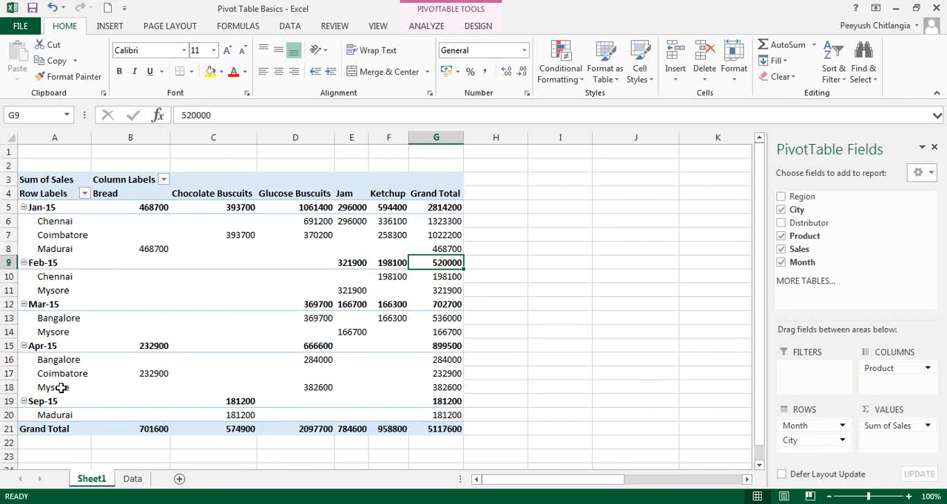
click(806, 442)
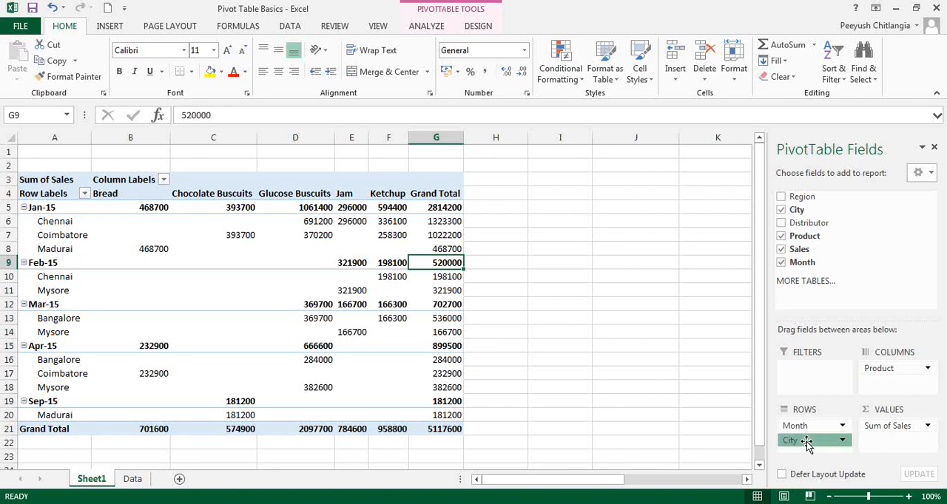
mouse_move(806, 443)
mouse_down()
mouse_move(812, 428)
mouse_move(809, 441)
mouse_up()
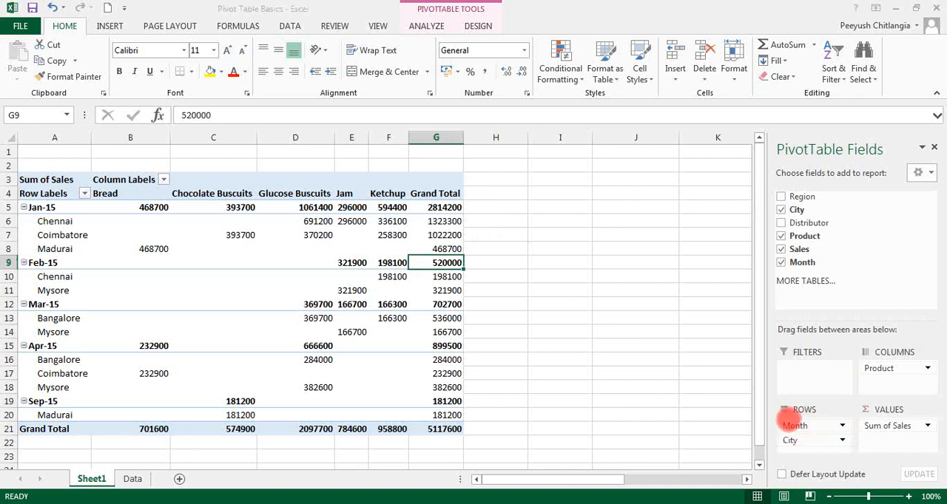
Step: Reorder the row fields so Month is nested under City, and review the Coimbatore sales figures
drag(790, 426, 799, 448)
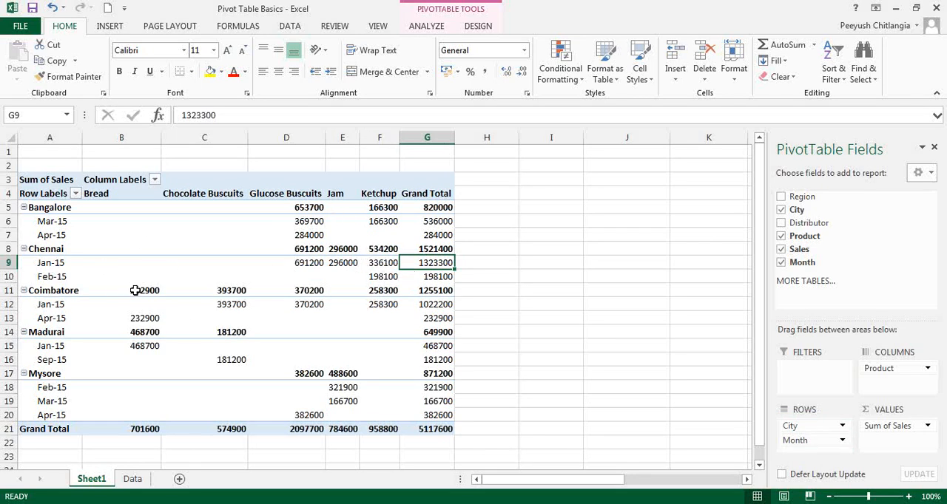
drag(136, 290, 412, 291)
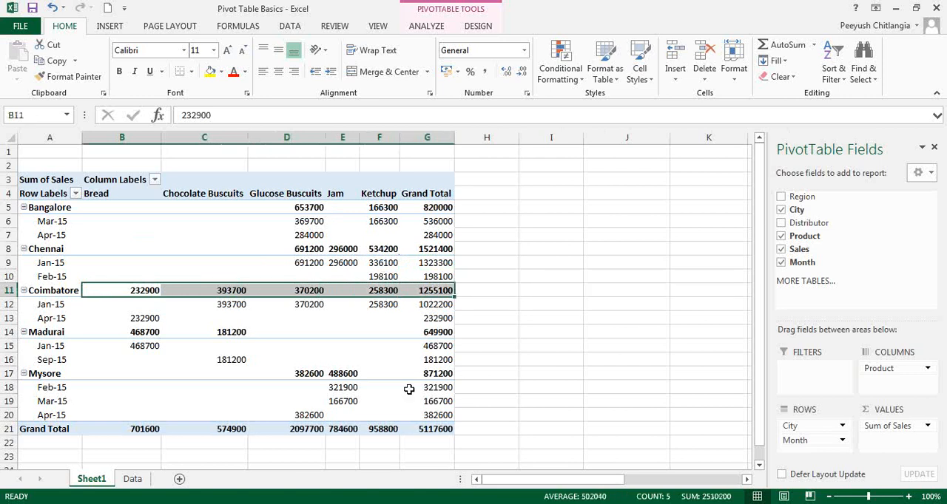
mouse_move(409, 389)
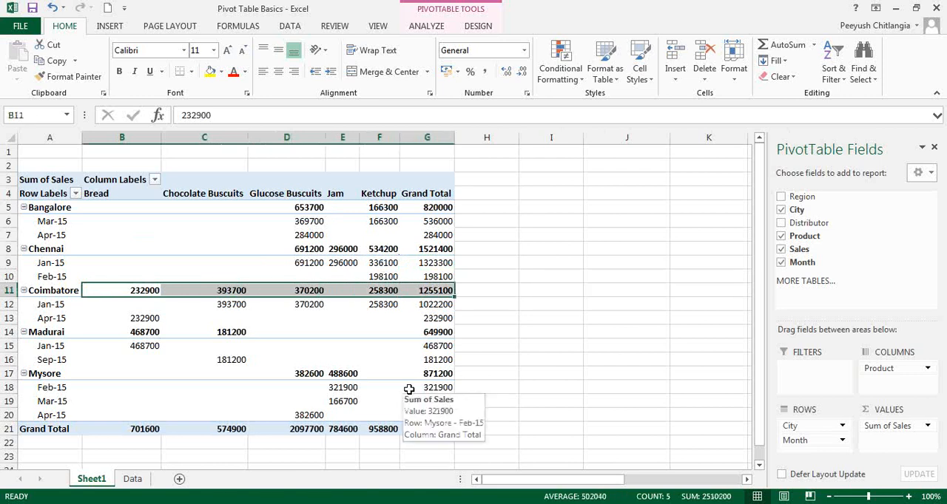
click(406, 459)
click(392, 369)
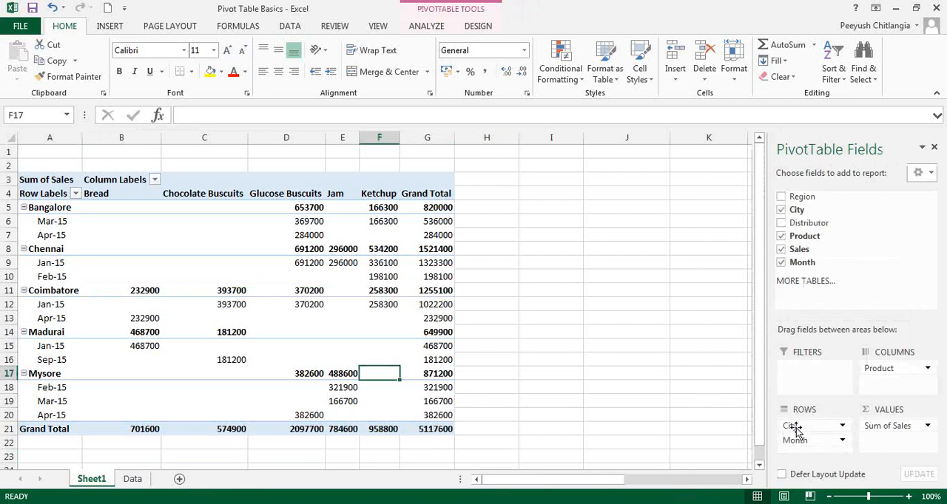
Step: Replace Month with Distributor in the PivotTable rows and order the row fields as Distributor, then City
drag(795, 438, 811, 444)
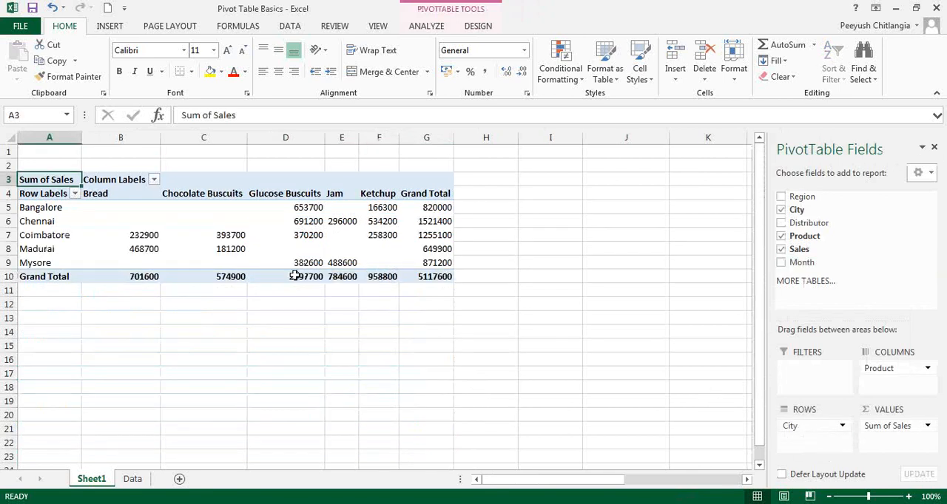
drag(810, 223, 825, 444)
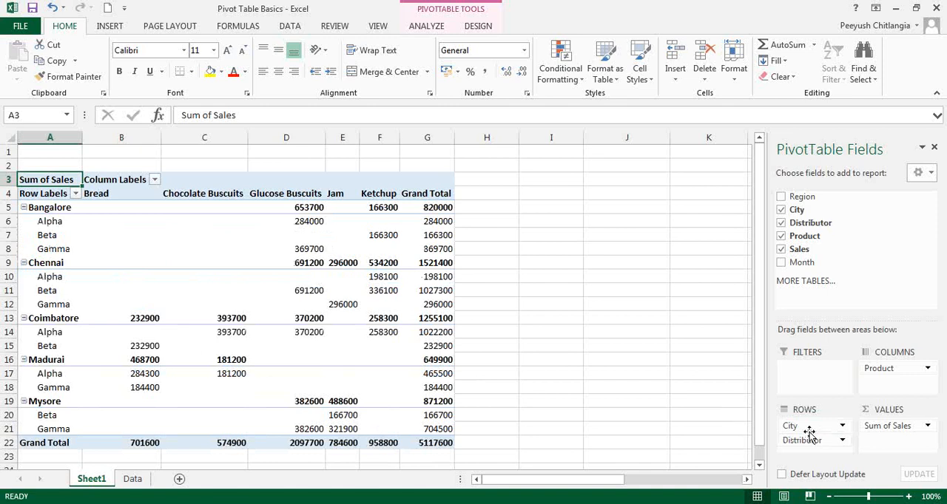
drag(806, 426, 814, 447)
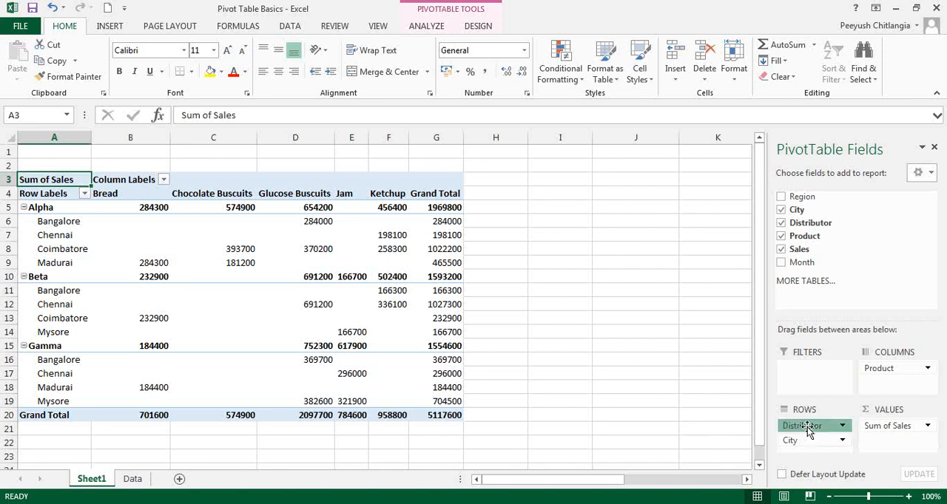
drag(803, 427, 812, 447)
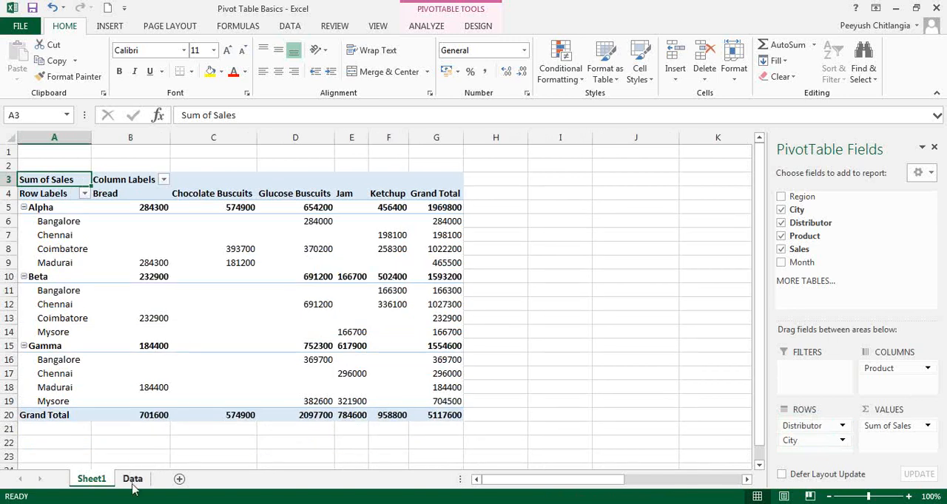
Step: Rearrange the PivotTable with Product in rows and City in columns, and compare the products' grand totals to answer the second question
click(132, 479)
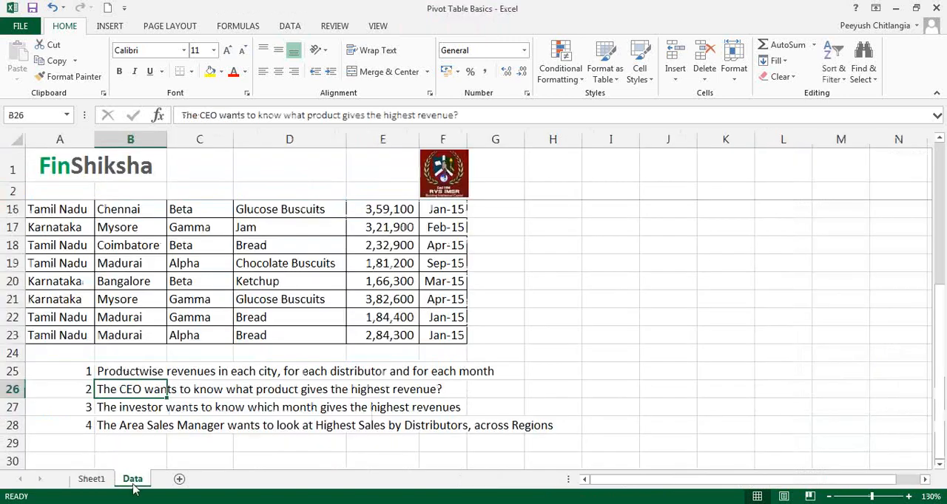
click(92, 479)
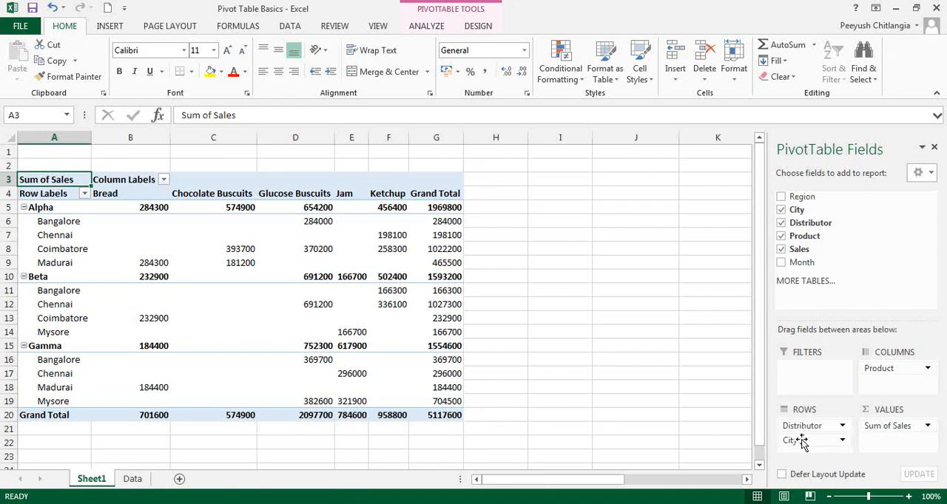
drag(800, 439, 834, 314)
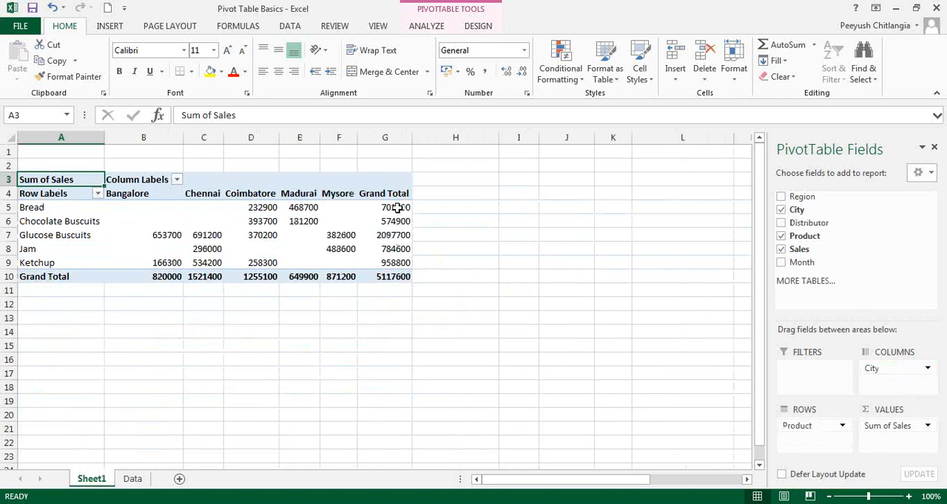
drag(397, 207, 393, 266)
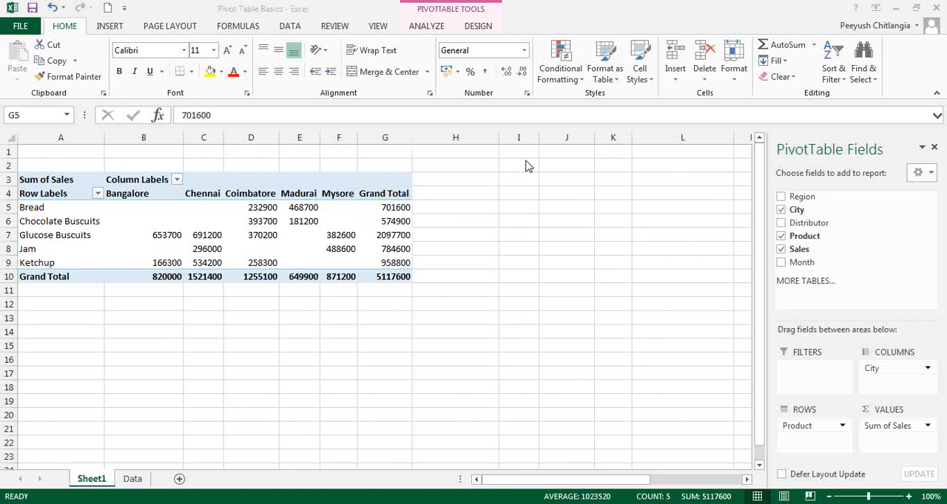
click(433, 259)
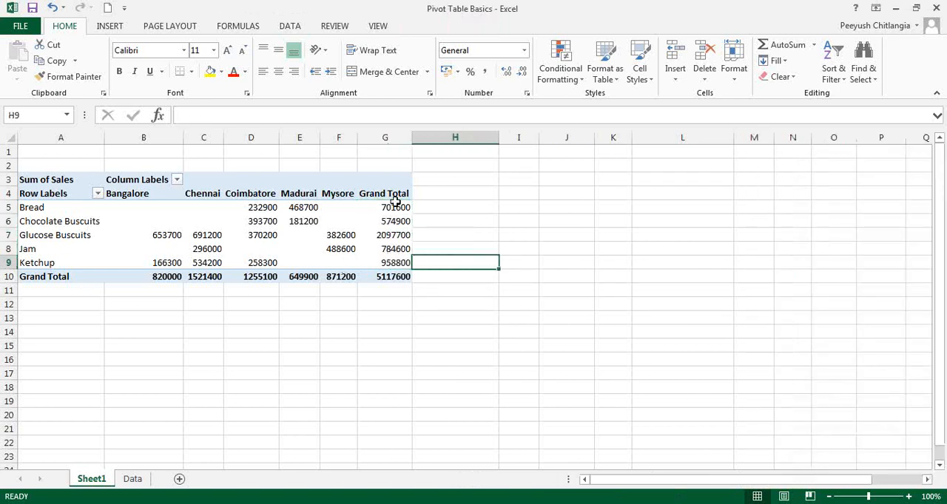
drag(395, 204, 399, 257)
click(369, 236)
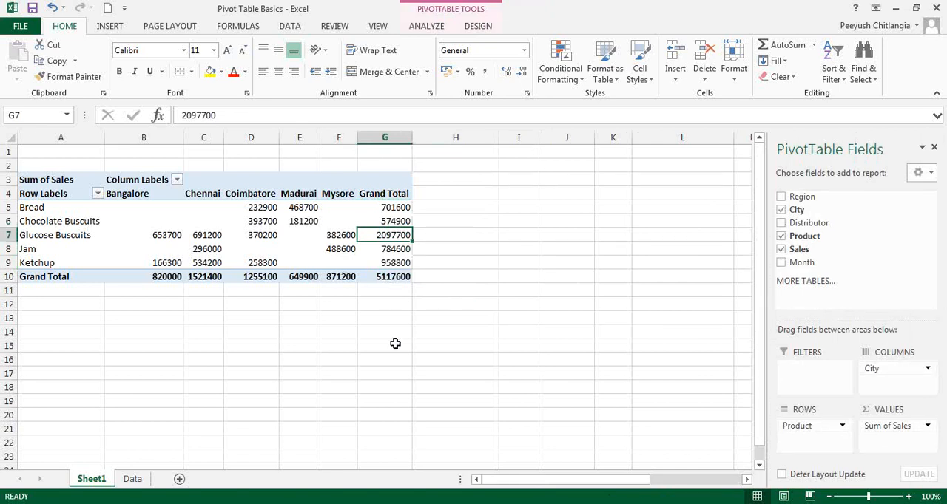
Step: Read the third question on the Data sheet, replace Product with Month in the rows, and select the Jan-15 grand total
click(136, 480)
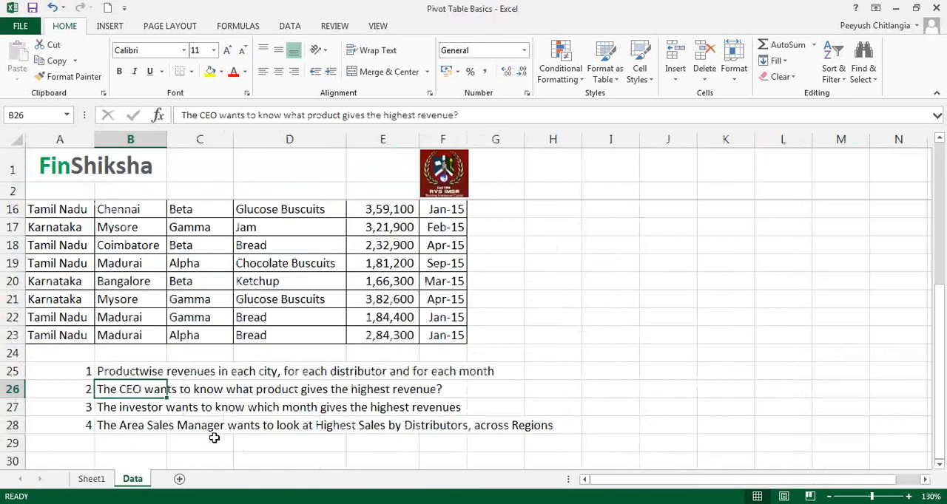
click(145, 411)
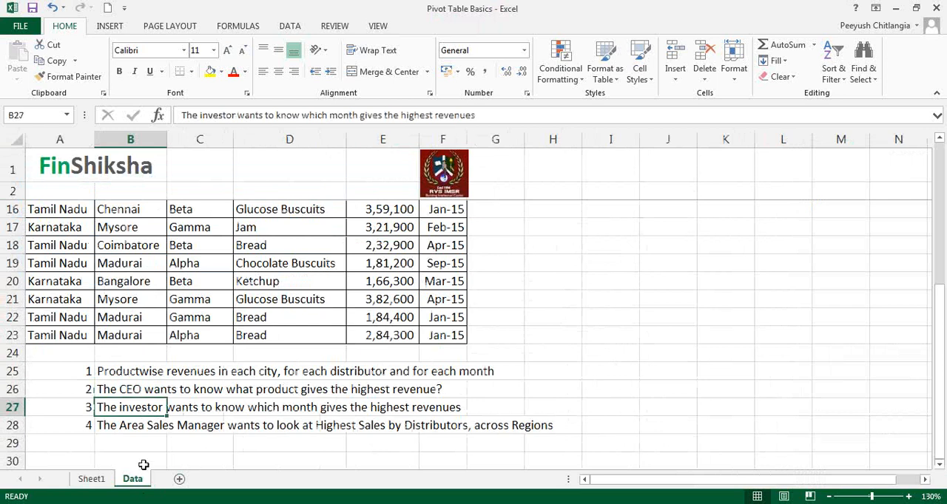
click(110, 477)
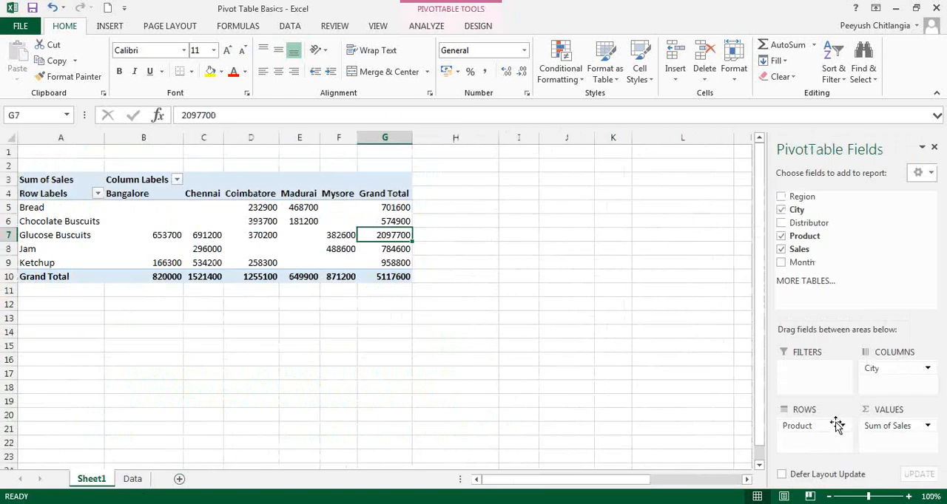
drag(833, 431, 817, 300)
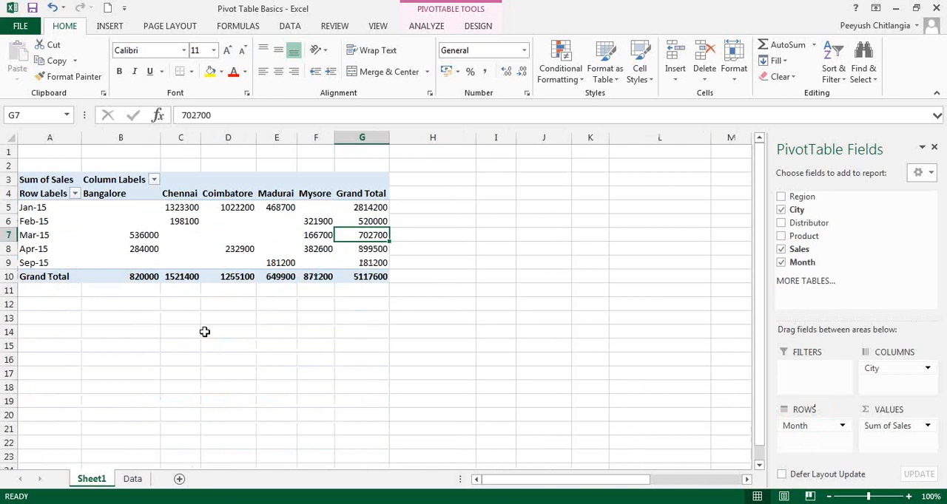
click(382, 208)
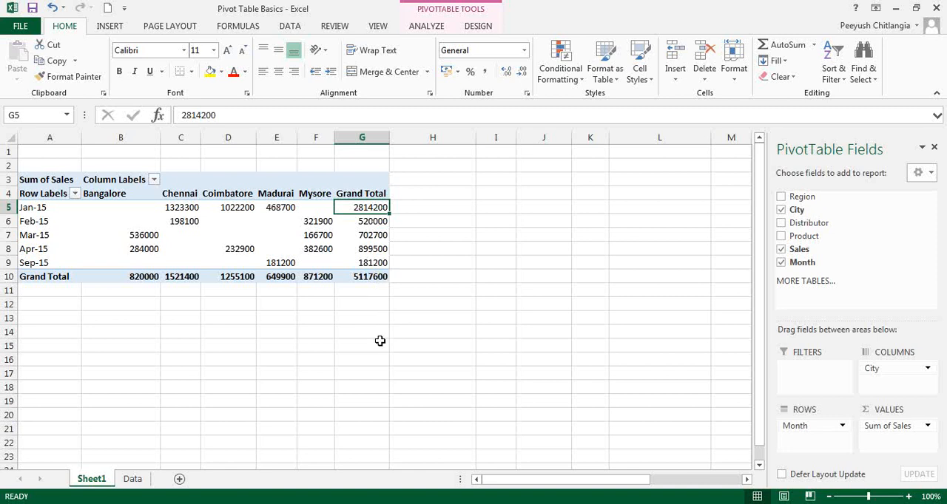
Step: Read the fourth question on the Data sheet, and rearrange the PivotTable with Region in rows and Distributor in columns
click(133, 479)
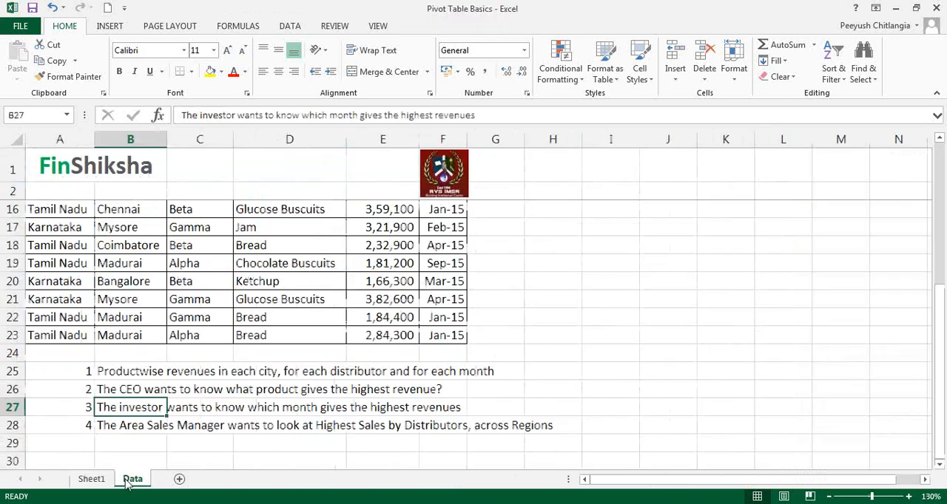
click(142, 429)
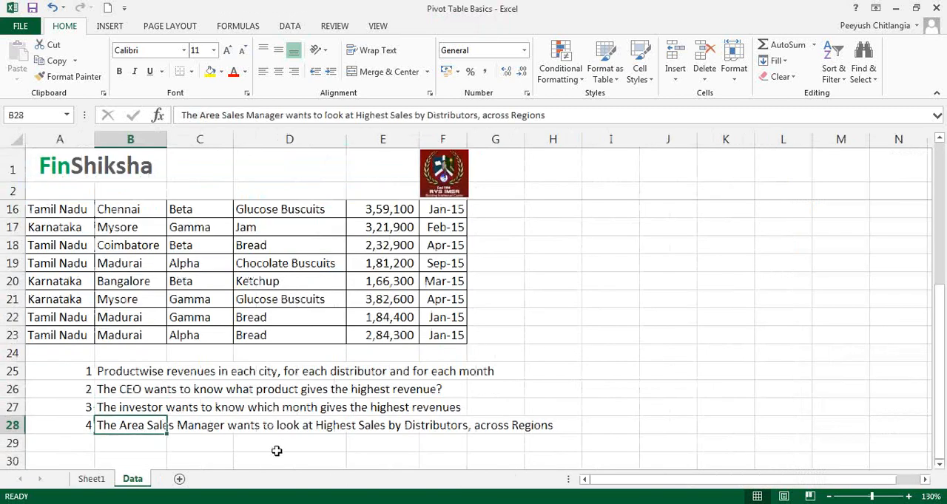
click(642, 14)
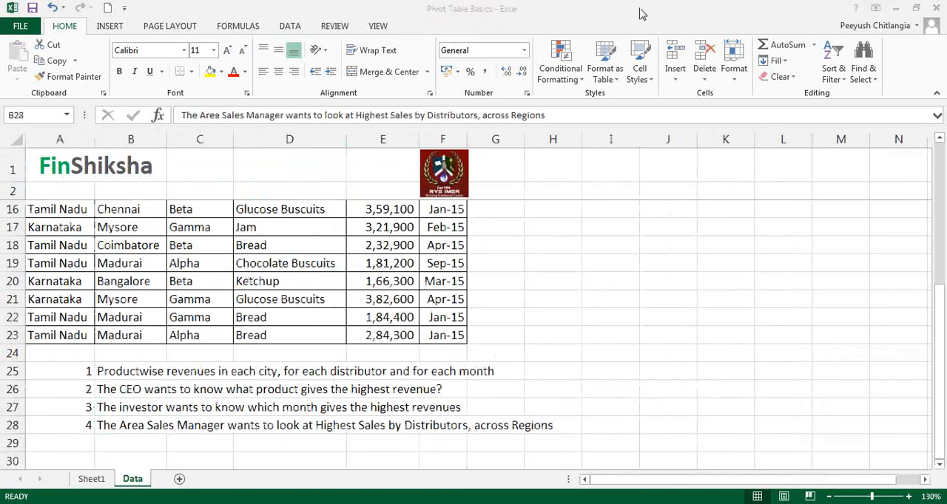
click(92, 479)
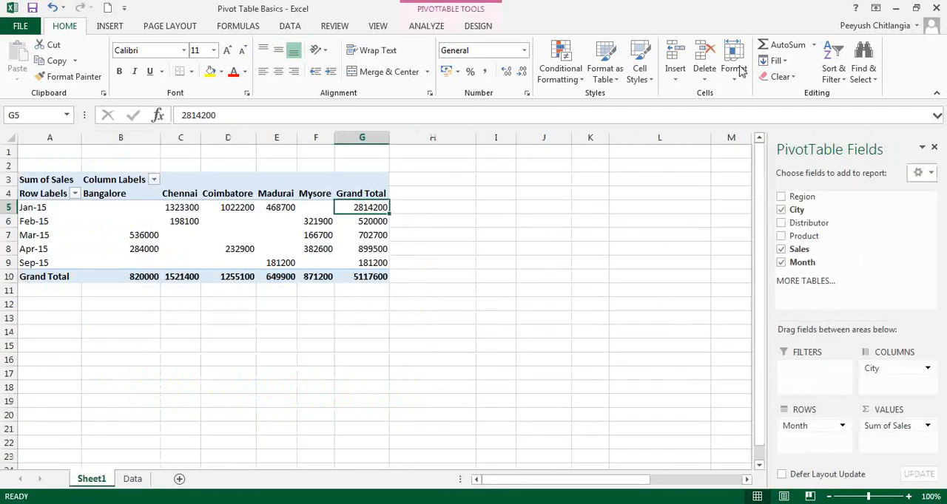
click(728, 24)
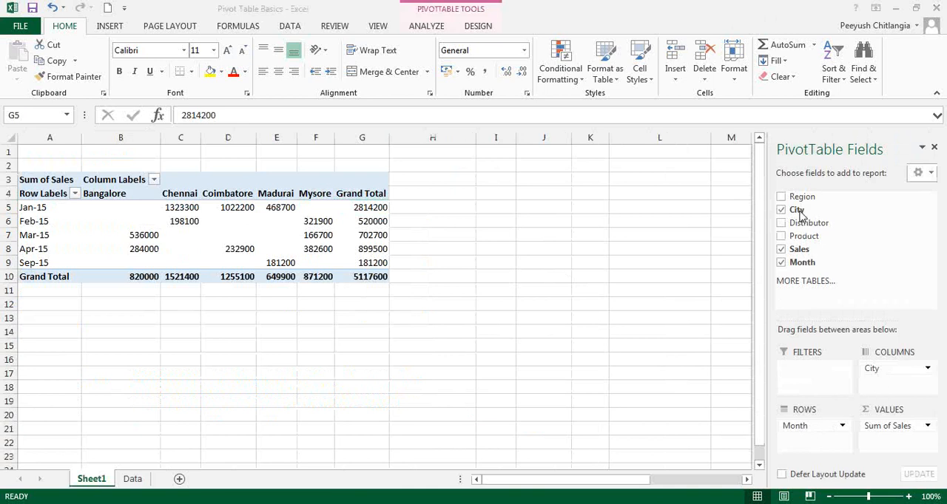
drag(801, 196, 806, 263)
drag(809, 223, 792, 262)
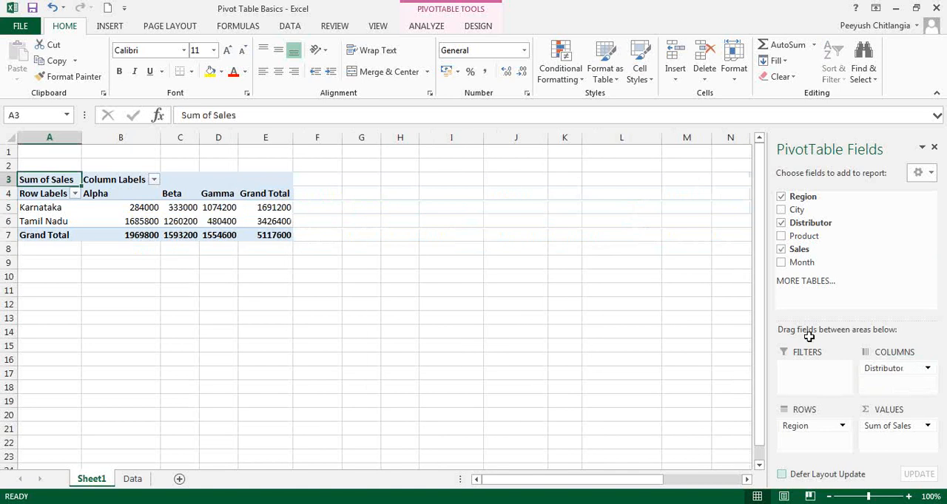
Step: Compare the sales of distributors Alpha, Beta and Gamma within Karnataka and Tamil Nadu to answer the fourth question
click(63, 208)
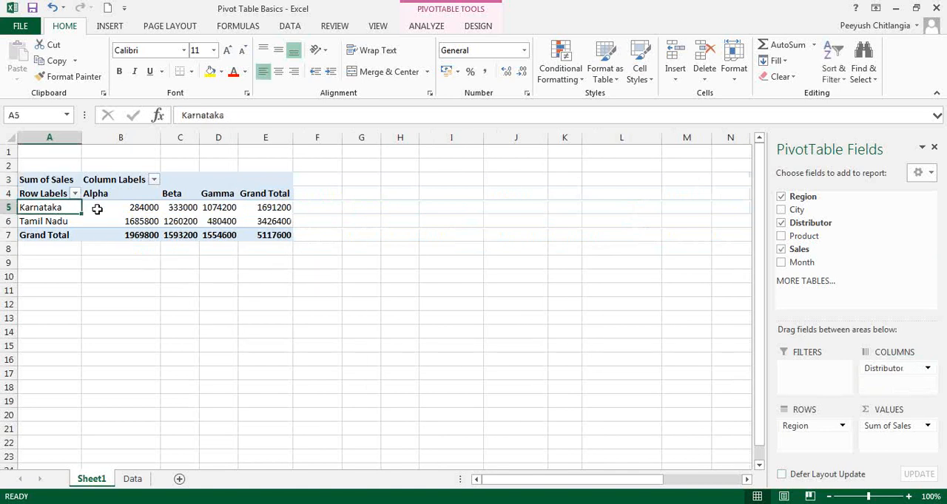
click(126, 208)
click(131, 221)
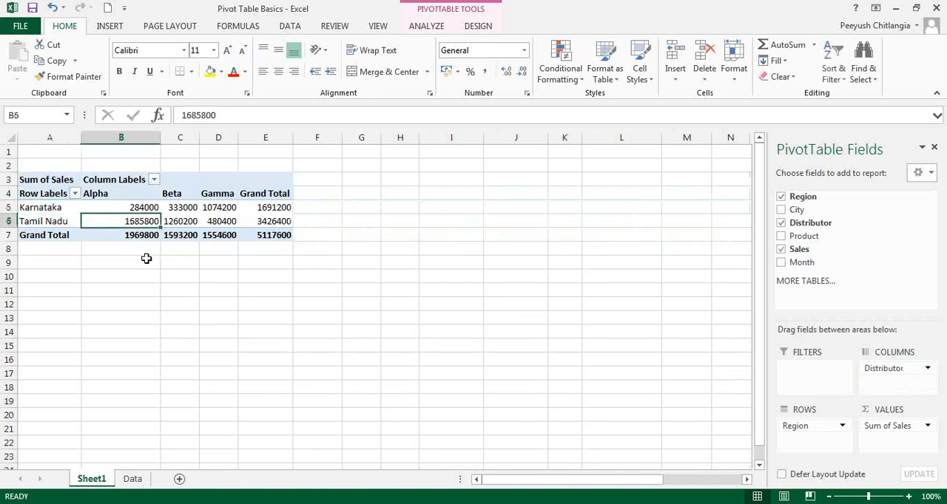
click(190, 208)
click(224, 211)
click(59, 221)
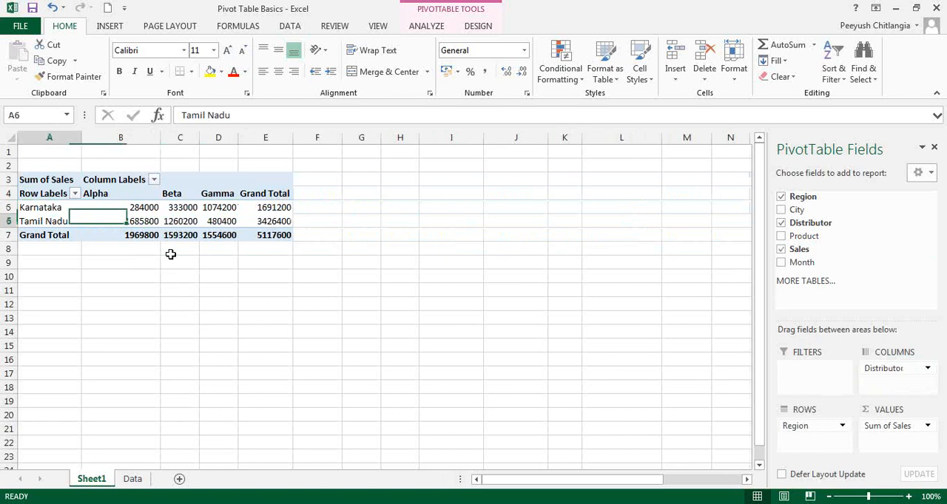
click(124, 220)
click(182, 221)
click(219, 221)
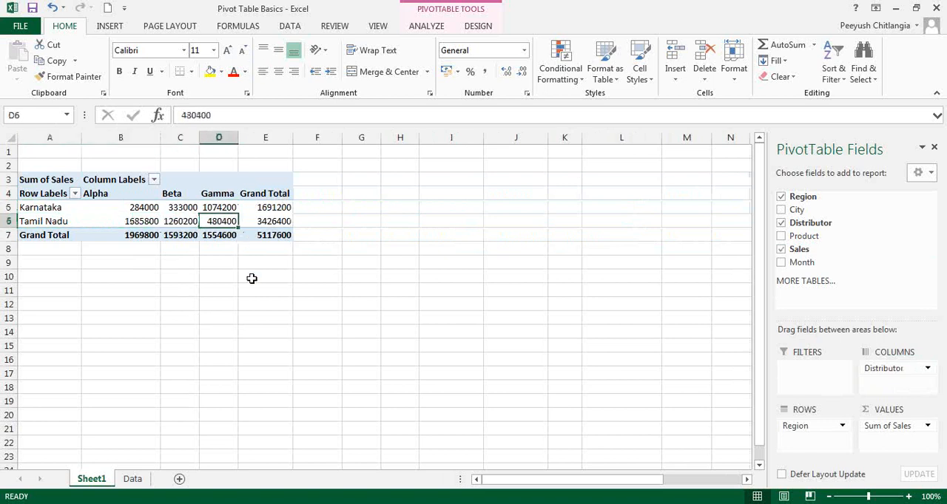
Step: Reread the fourth question on the Data sheet and check the PivotTable layout on Sheet1 against it
click(134, 480)
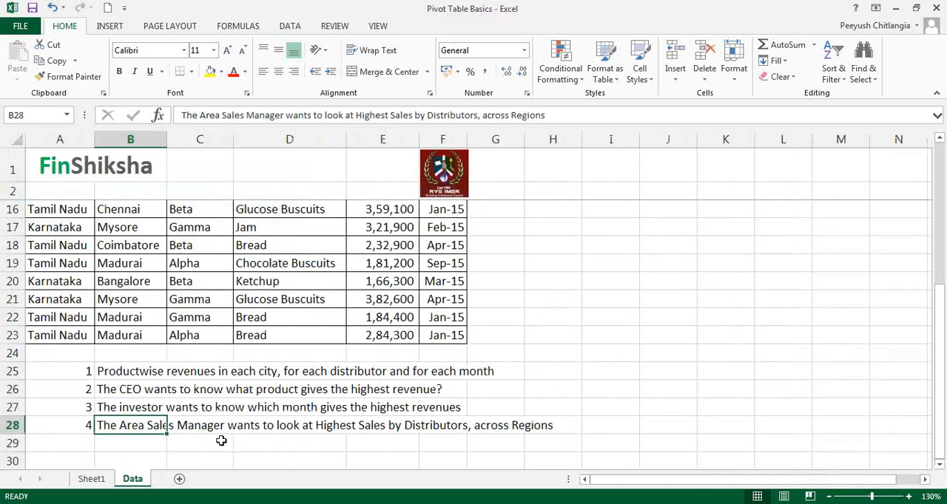
click(636, 11)
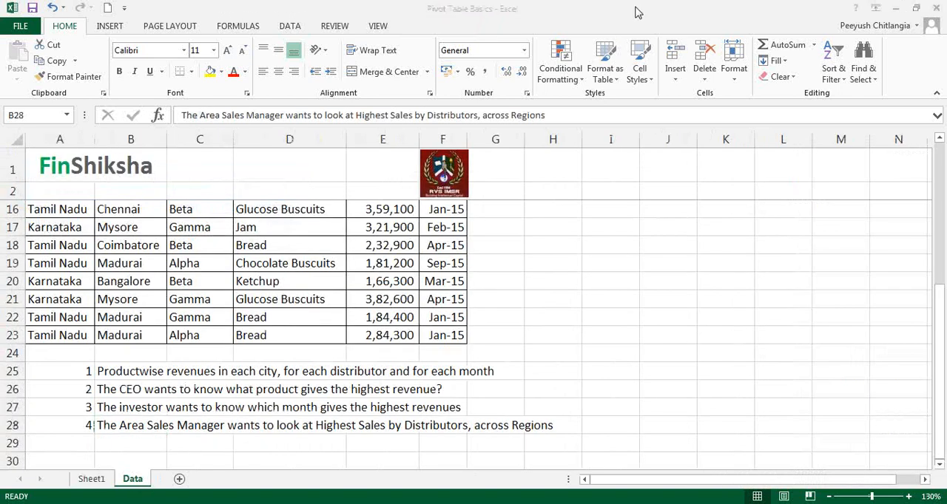
click(88, 481)
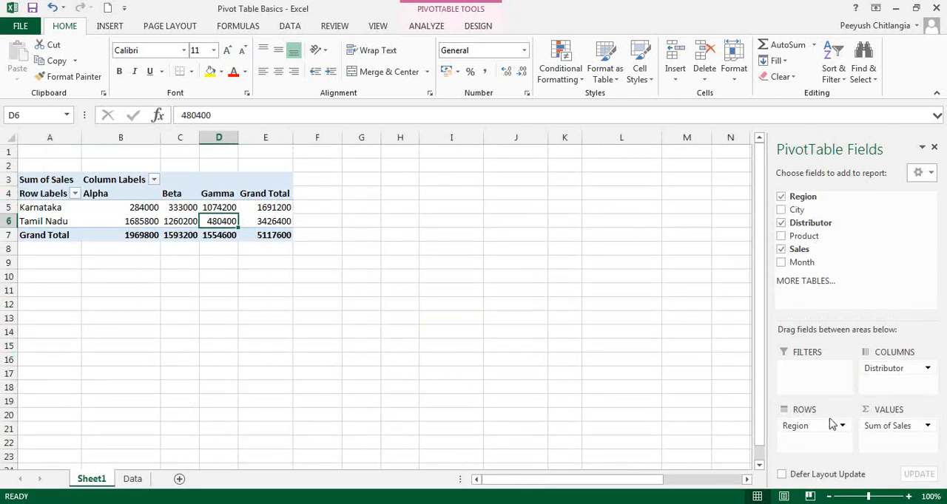
click(568, 236)
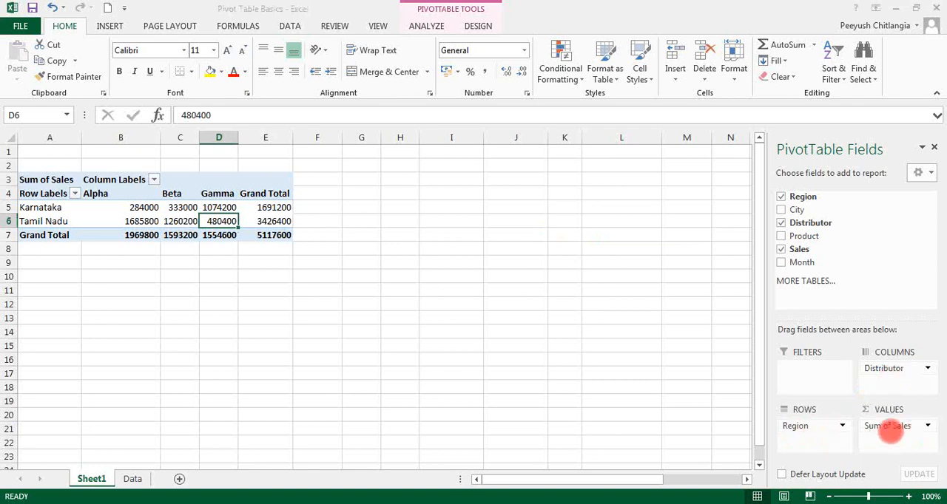
key(Escape)
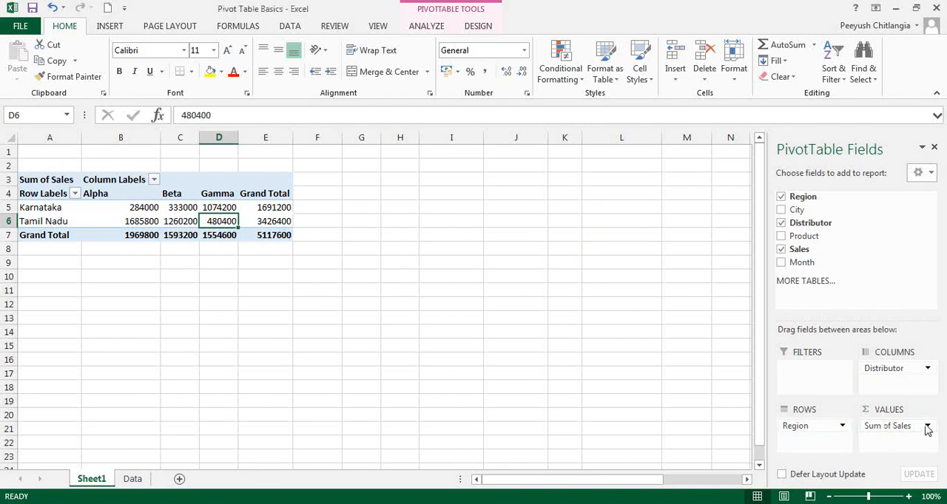
Step: Summarize the PivotTable's sales values by Average
click(191, 208)
right_click(196, 212)
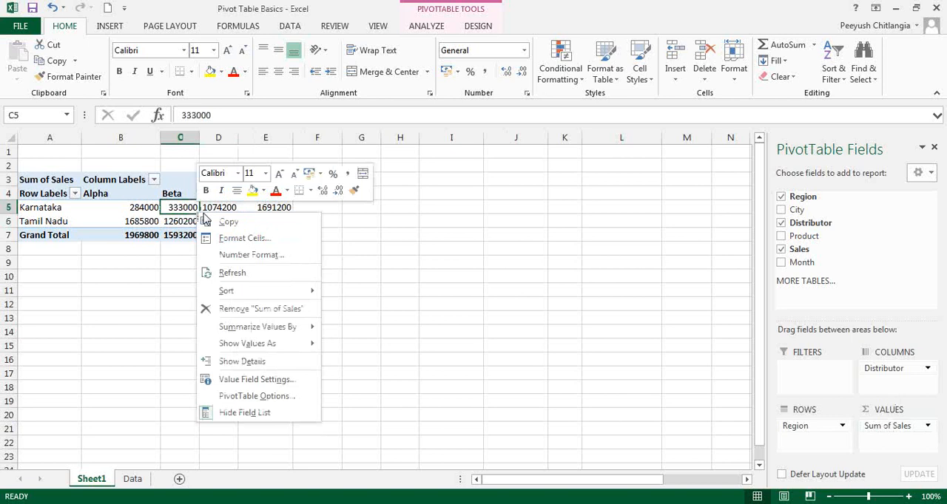
mouse_move(248, 332)
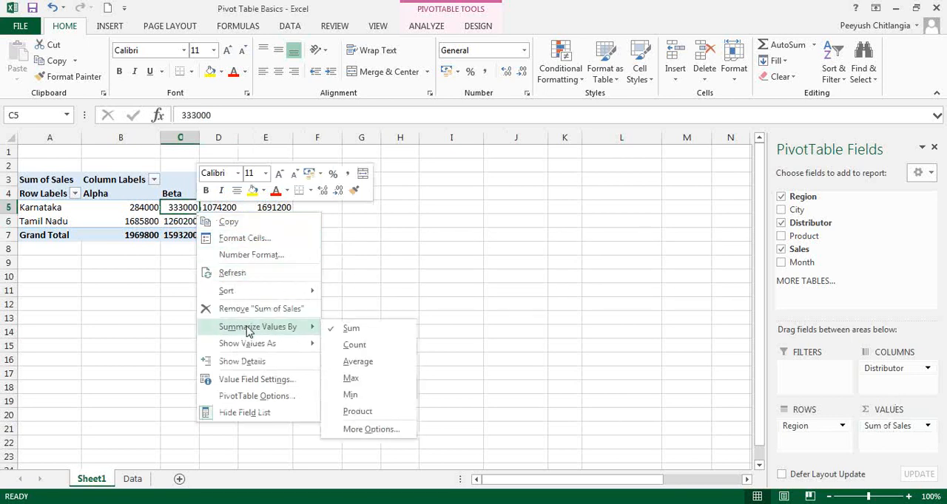
click(355, 255)
click(281, 210)
right_click(281, 211)
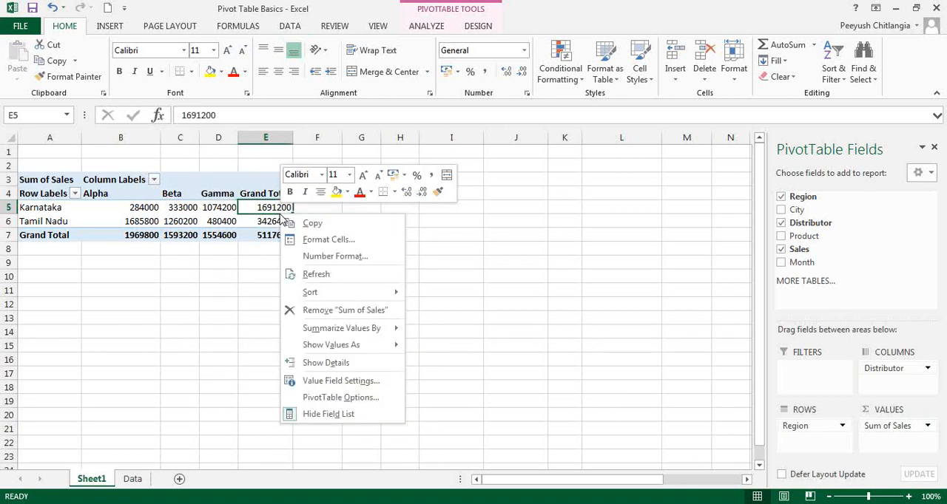
mouse_move(331, 331)
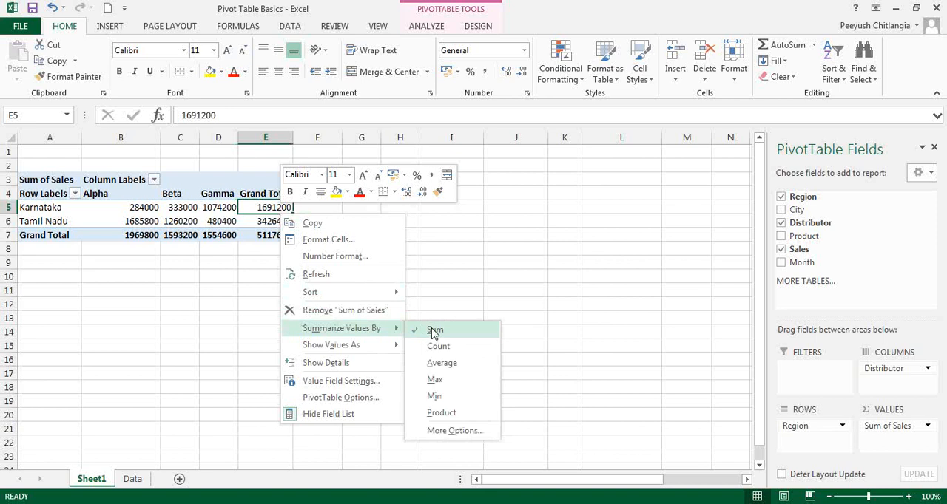
click(441, 365)
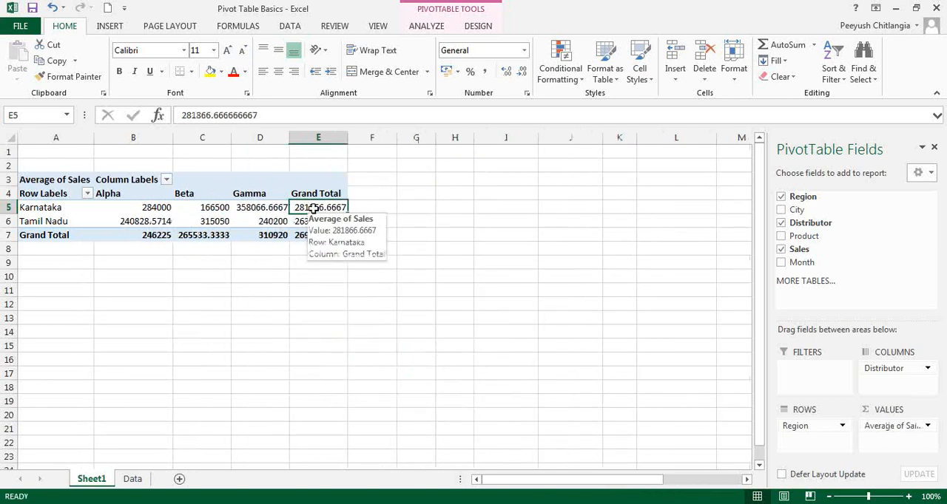
Step: Change the summary of the sales values to Count and review the entries per region and distributor
right_click(343, 211)
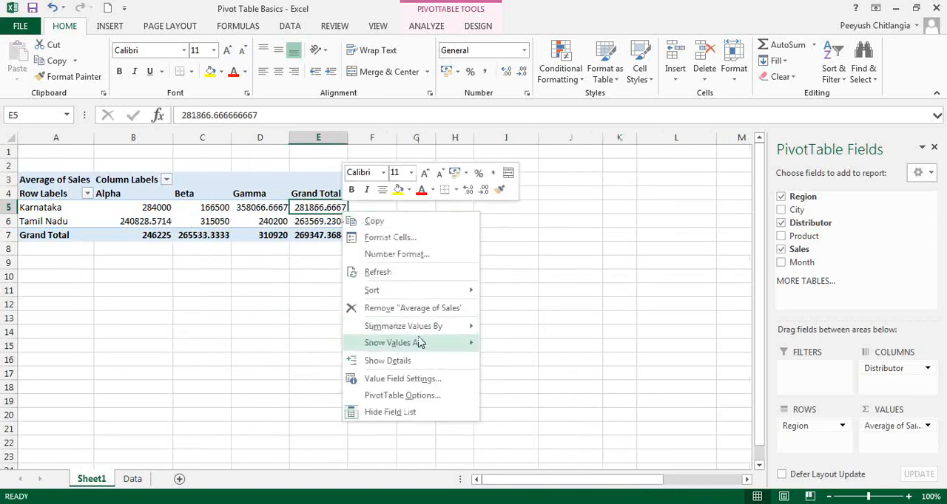
mouse_move(459, 326)
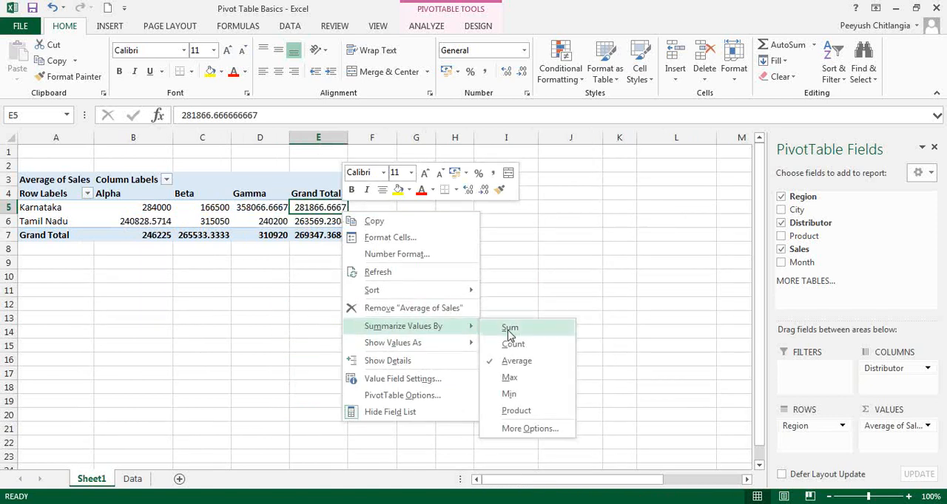
click(509, 342)
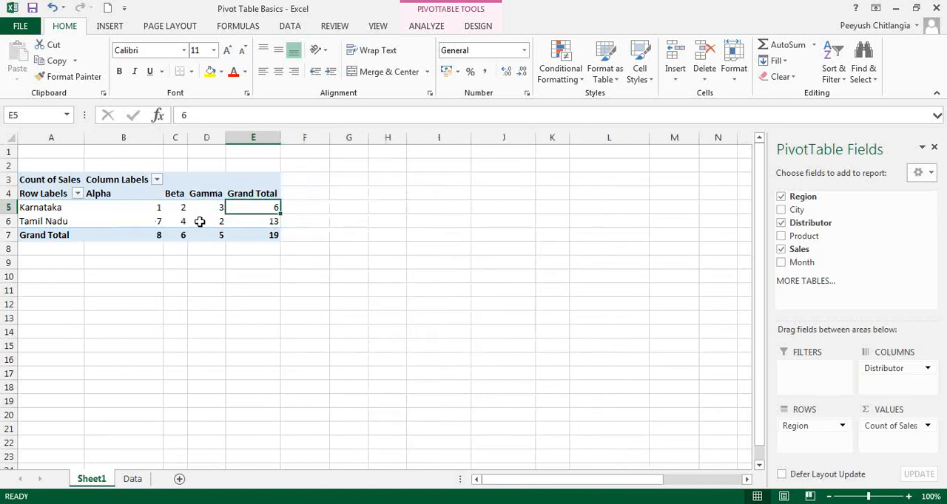
mouse_move(211, 210)
Step: Set the PivotTable's sales values back to being summarized by Sum
right_click(261, 209)
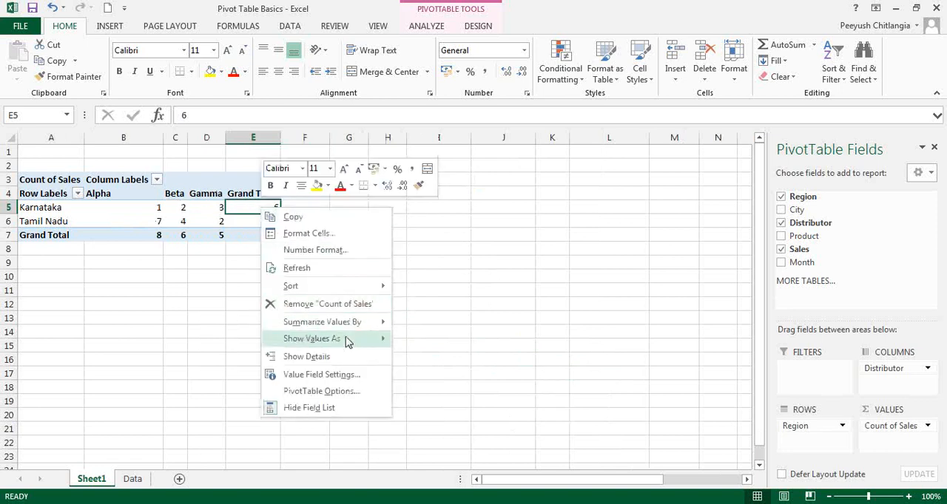
mouse_move(347, 341)
mouse_move(352, 324)
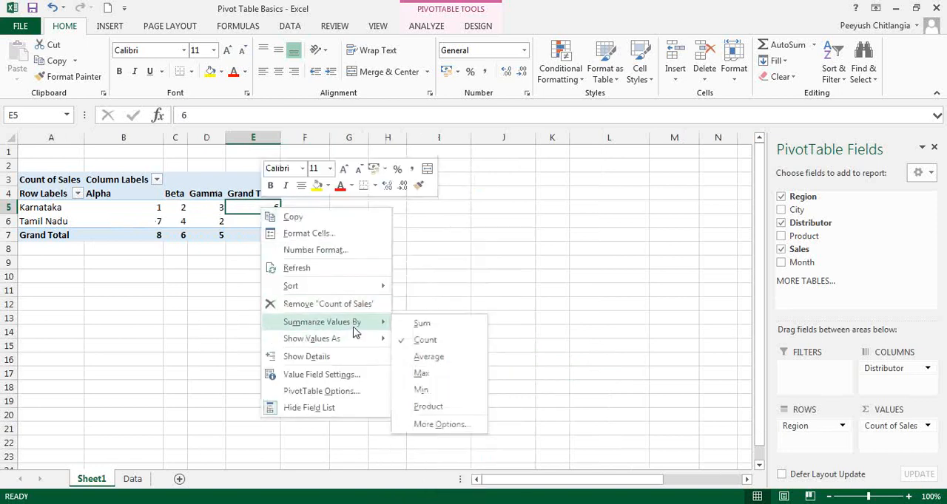
click(429, 324)
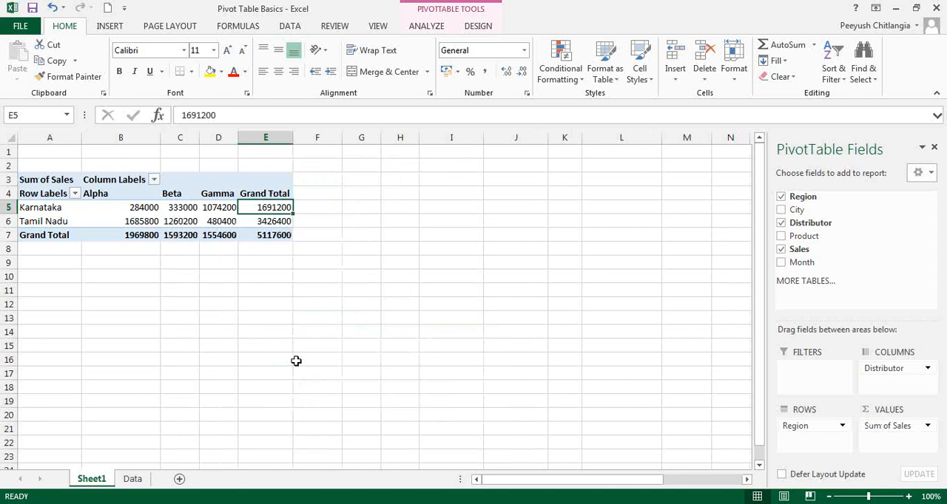
Step: Check the questions on the Data sheet, and add City to the PivotTable rows beneath Region
click(134, 479)
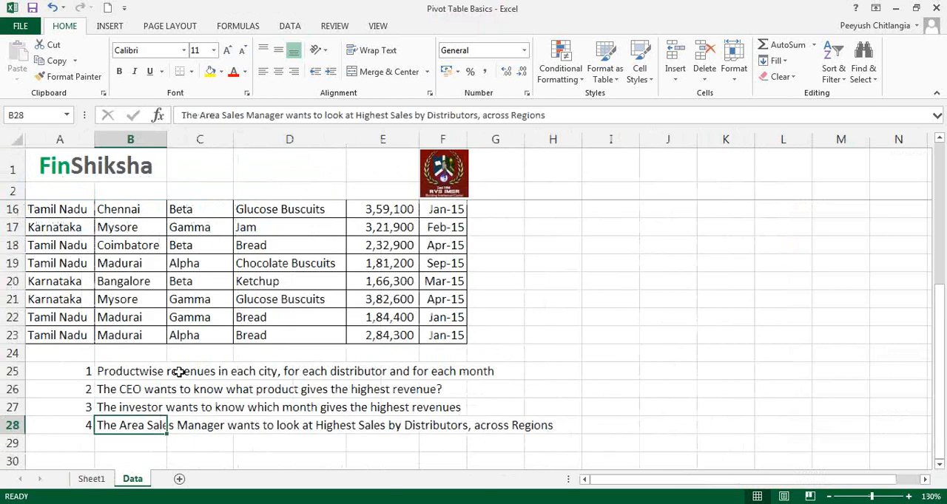
click(91, 478)
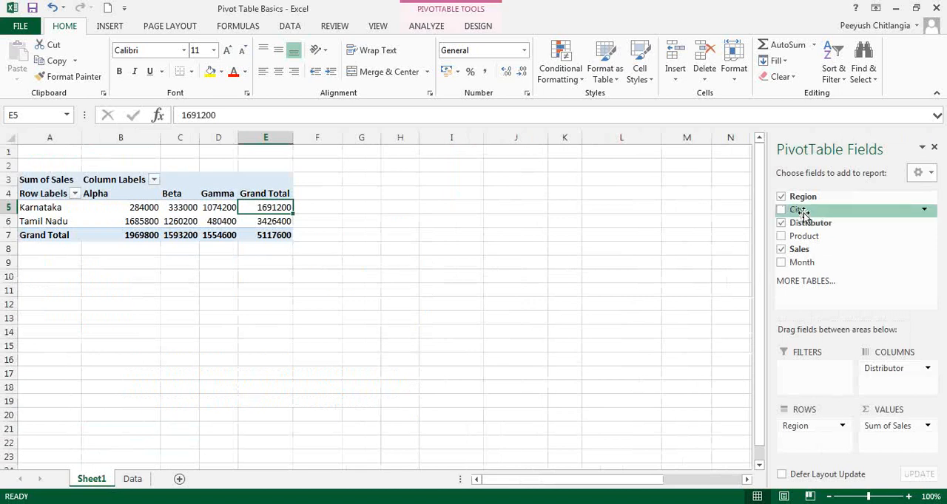
drag(803, 211, 809, 442)
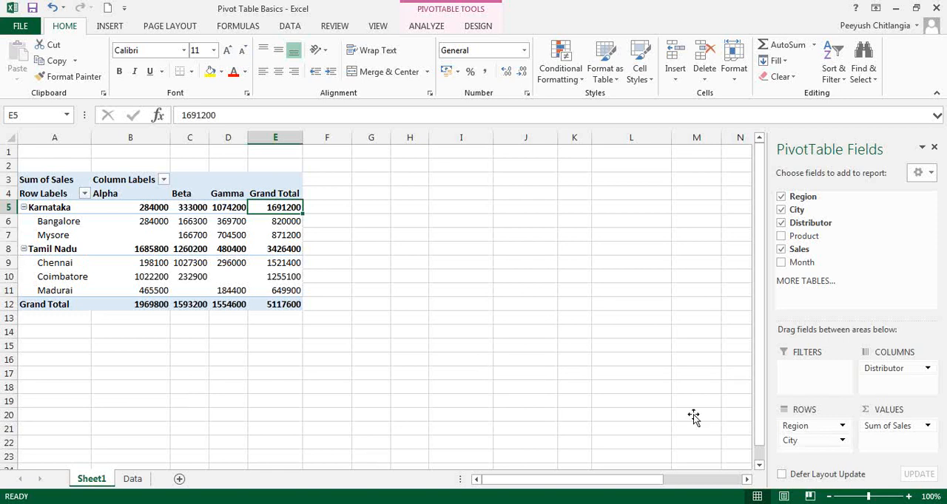
Step: Move Region from the PivotTable rows to the report filters
drag(803, 428, 802, 427)
drag(802, 428, 808, 377)
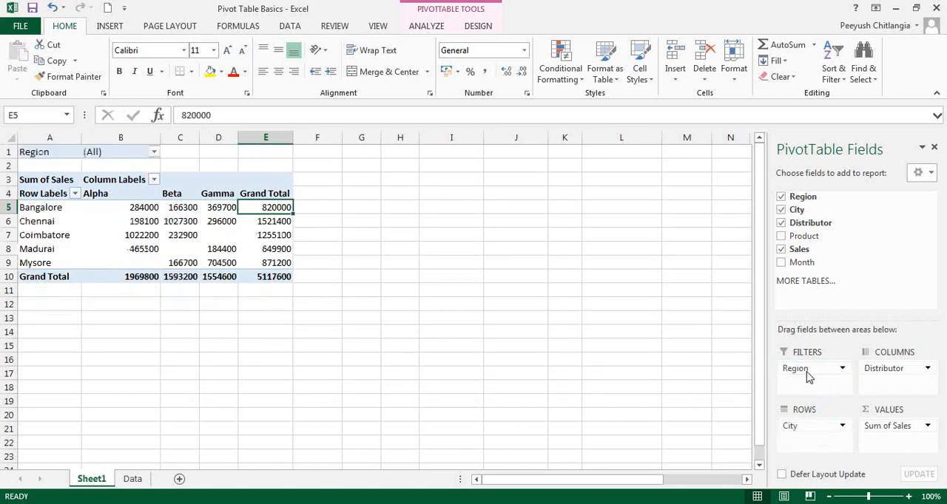
click(558, 232)
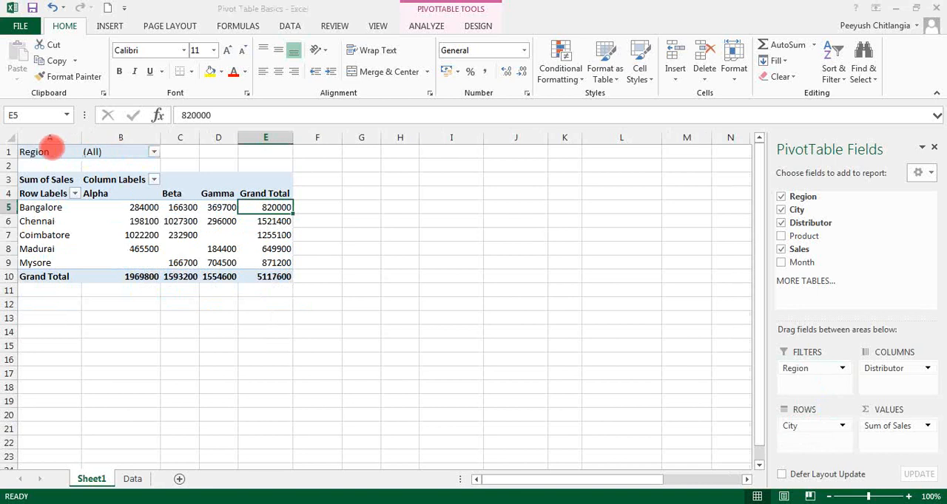
Step: Filter the PivotTable by Region to show only Karnataka
click(152, 154)
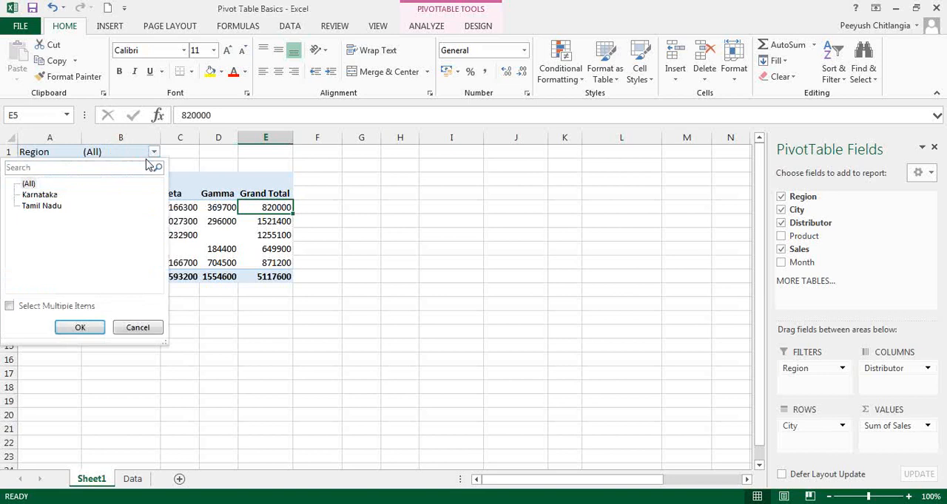
click(44, 196)
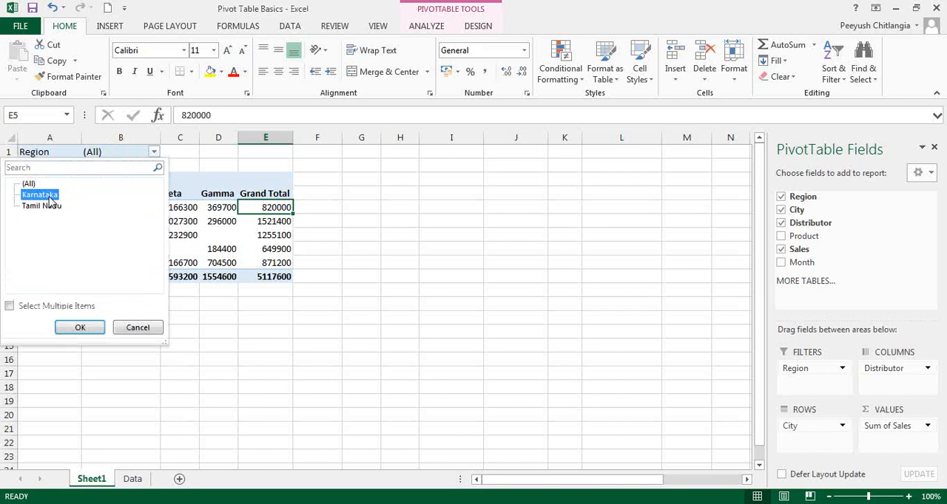
click(80, 327)
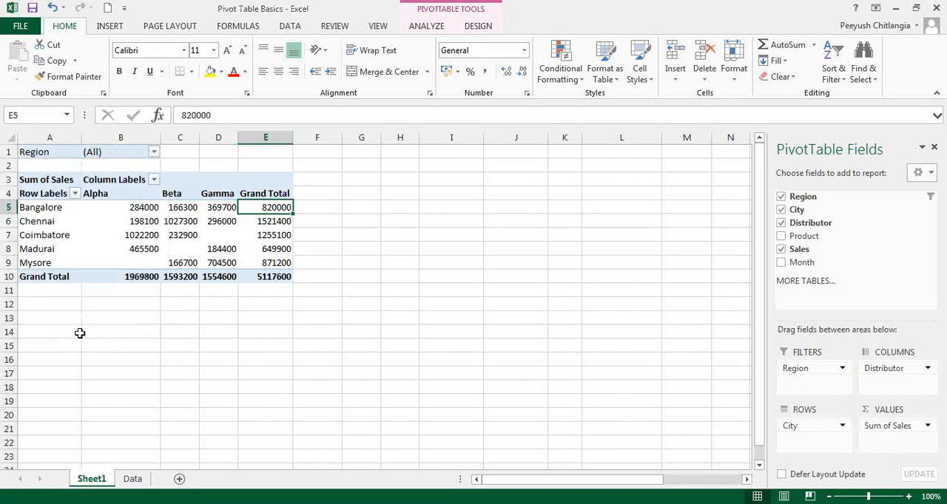
Step: Filter the PivotTable by Region to show only Tamil Nadu
click(154, 153)
click(44, 210)
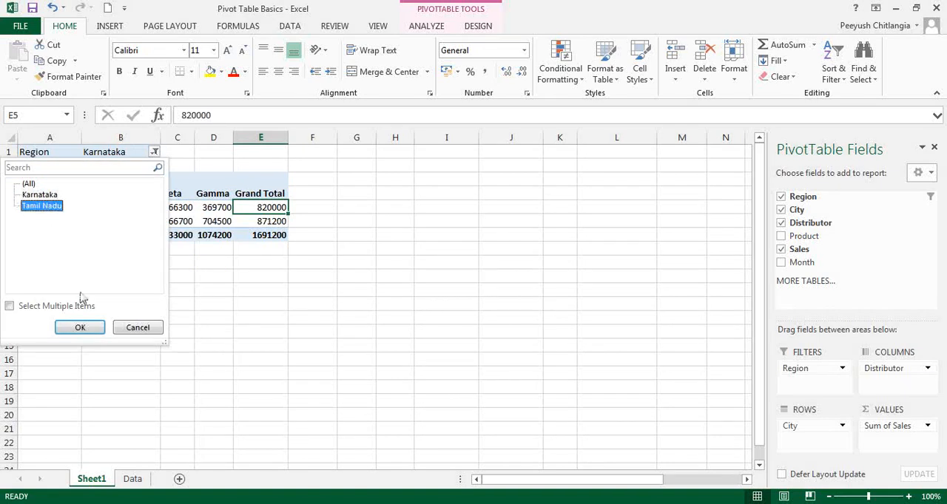
click(80, 327)
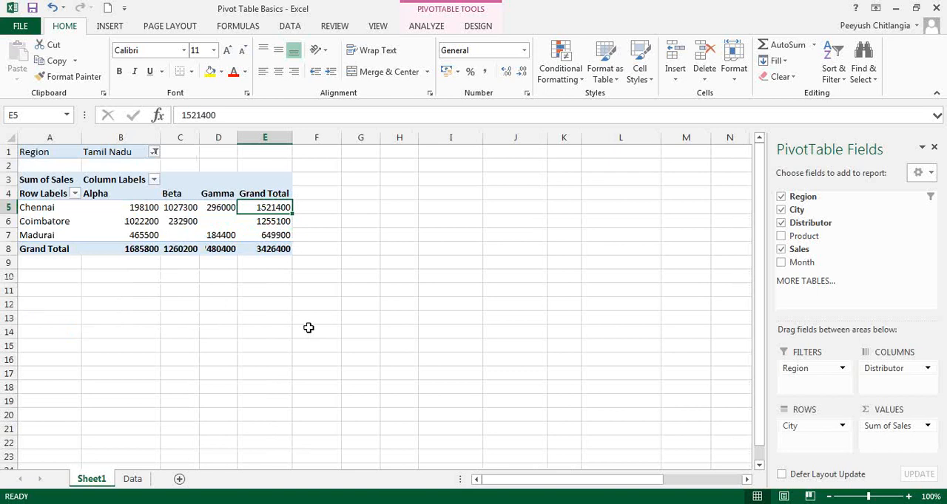
Step: Reset the PivotTable's Region filter to show all regions
click(153, 152)
click(29, 184)
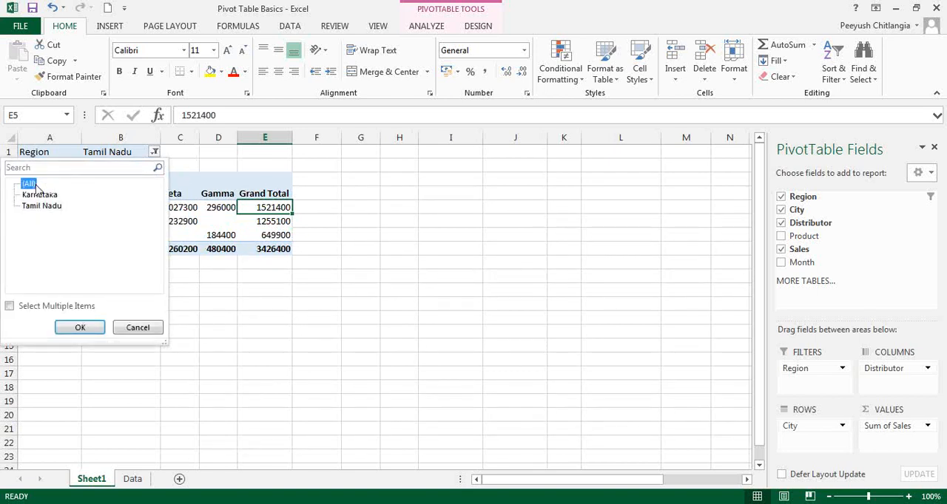
click(79, 327)
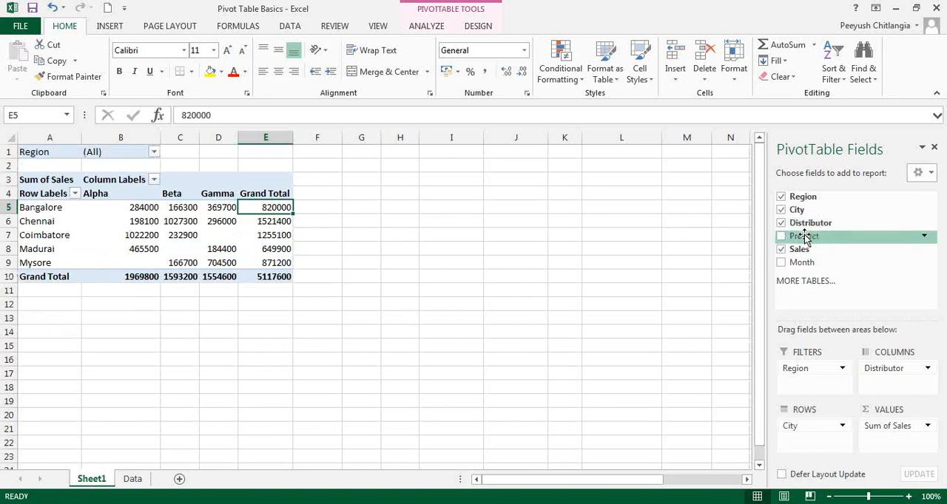
Step: Add Product to the PivotTable columns and remove Distributor from them
drag(802, 236, 880, 384)
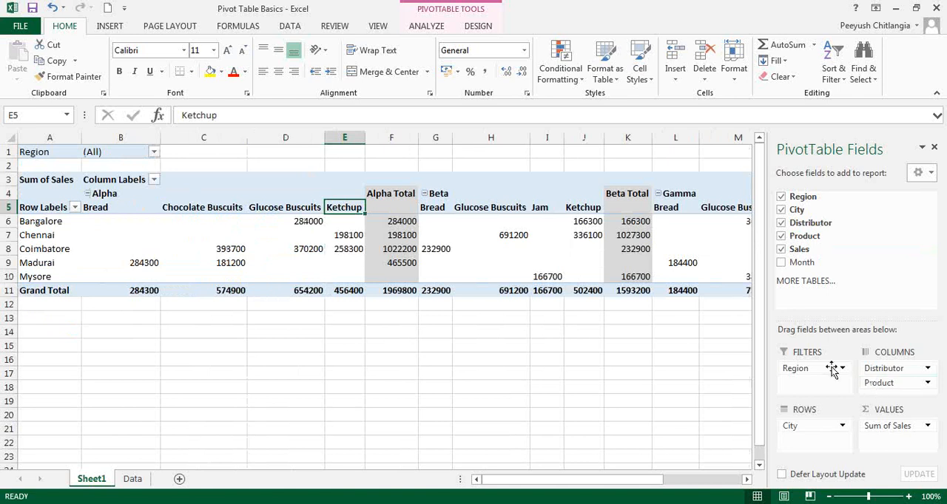
drag(873, 368, 828, 319)
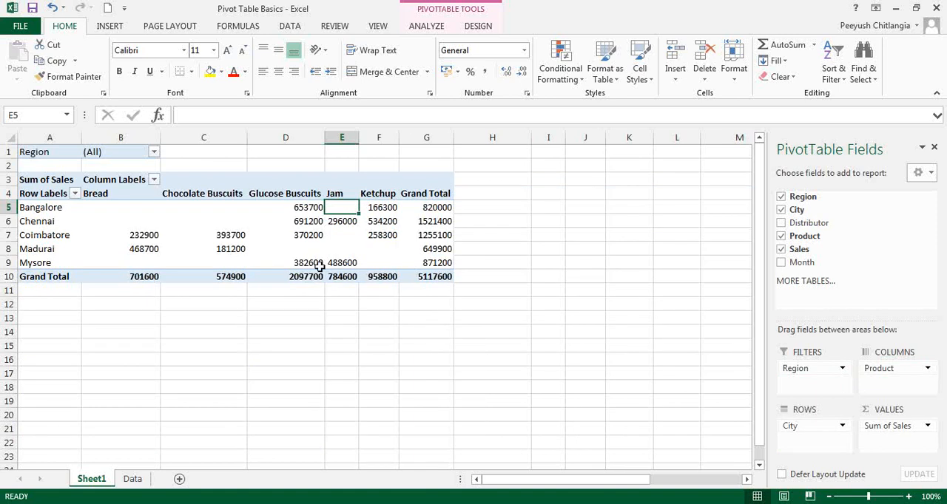
mouse_move(311, 235)
right_click(226, 234)
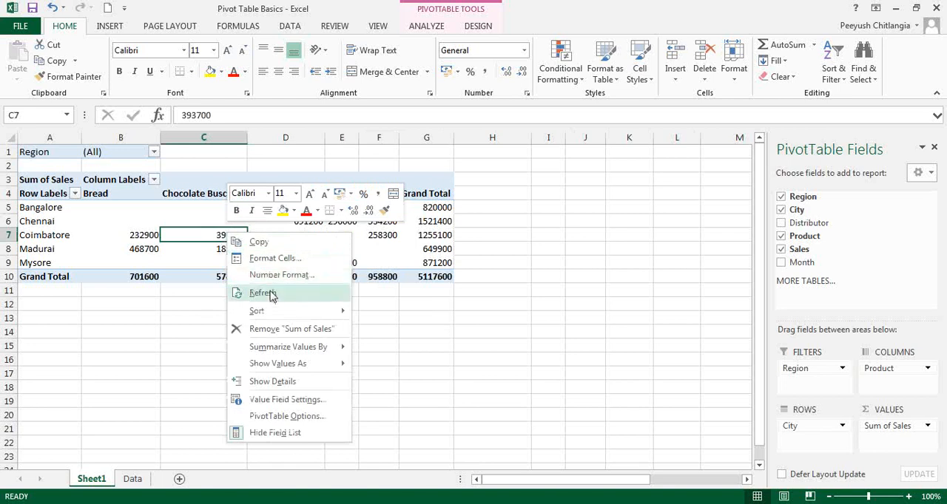
click(282, 333)
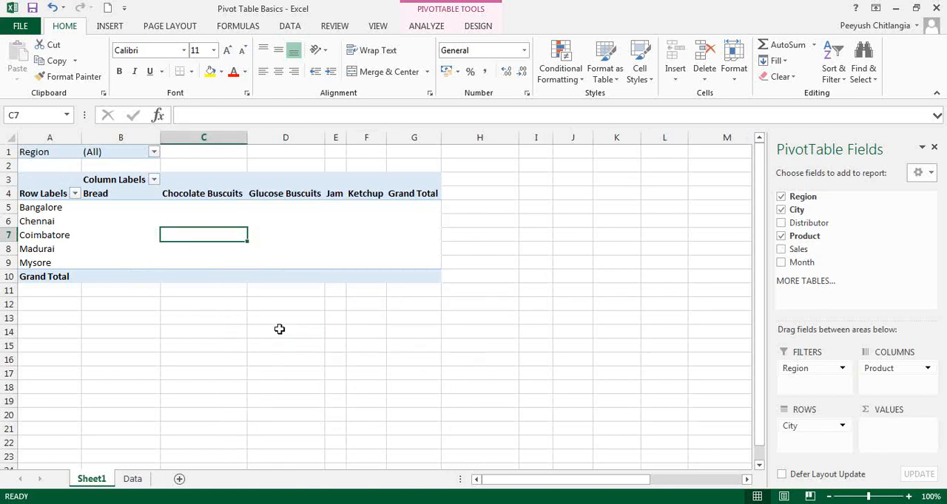
key(ctrl+z)
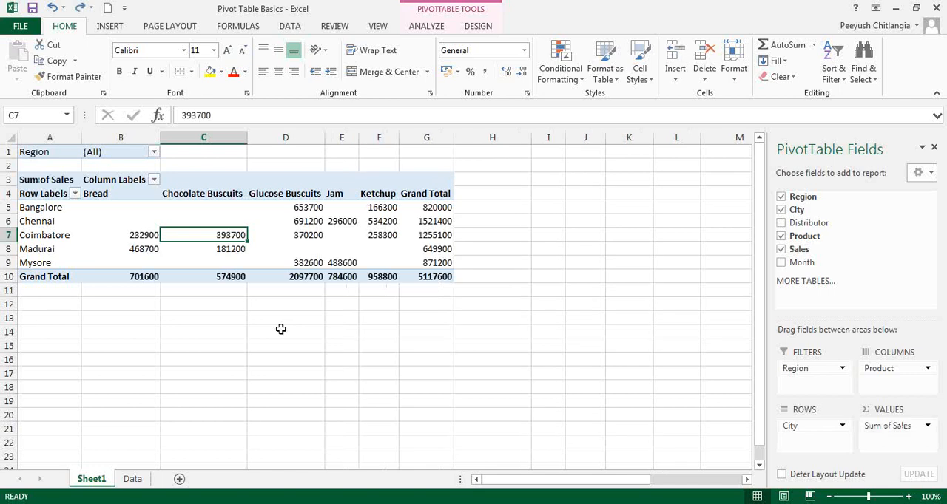
right_click(304, 236)
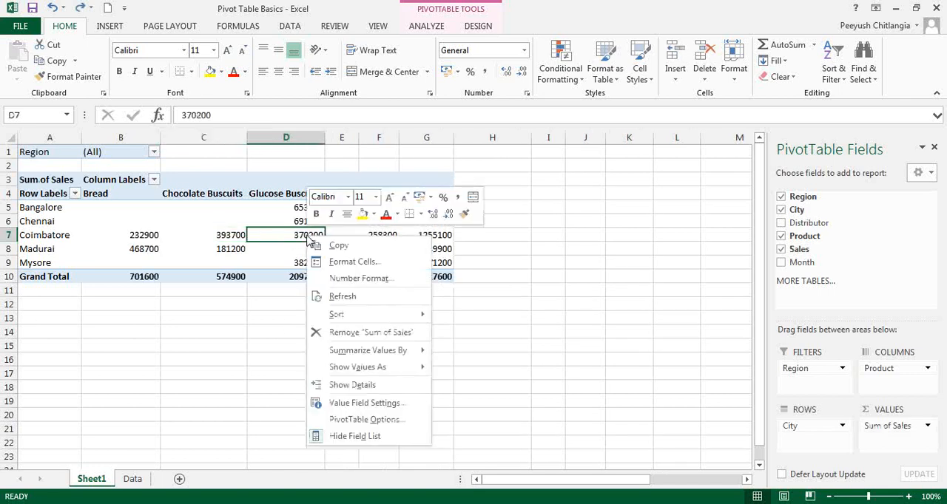
mouse_move(367, 372)
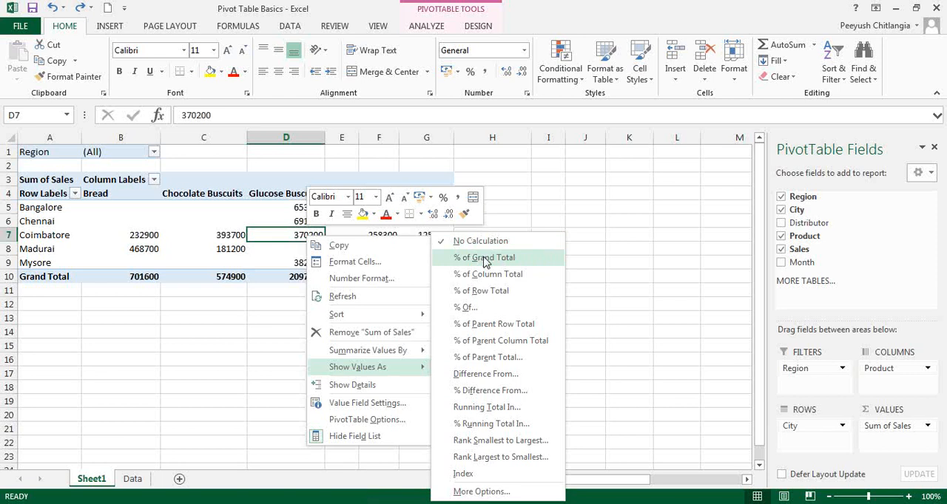
key(Escape)
Step: Highlight the overall grand total cell G10 with a yellow fill
click(428, 277)
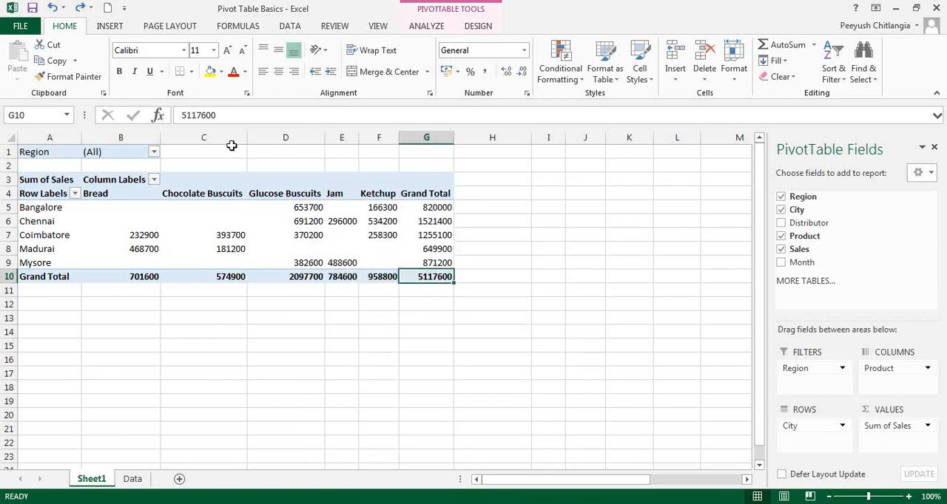
key(ctrl+n)
click(210, 71)
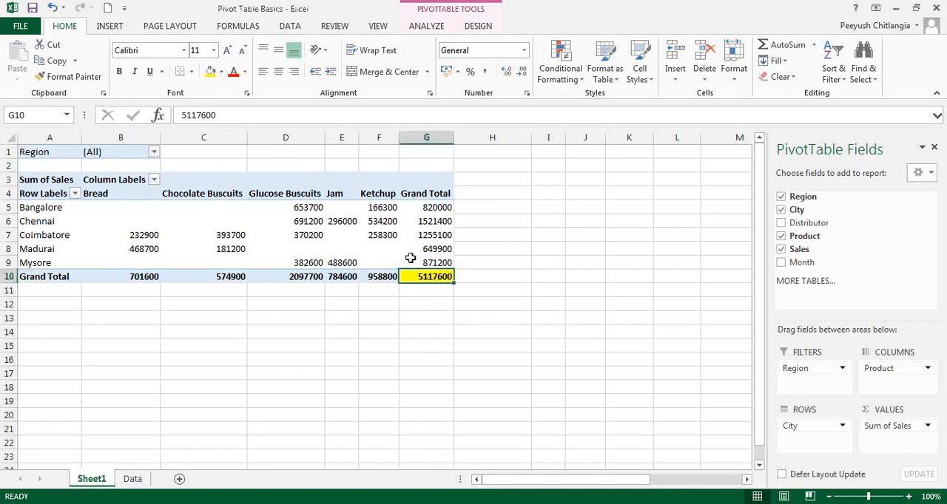
Step: Show the sales values as % of Grand Total, and check the city and product shares in the Grand Total column and row
right_click(198, 231)
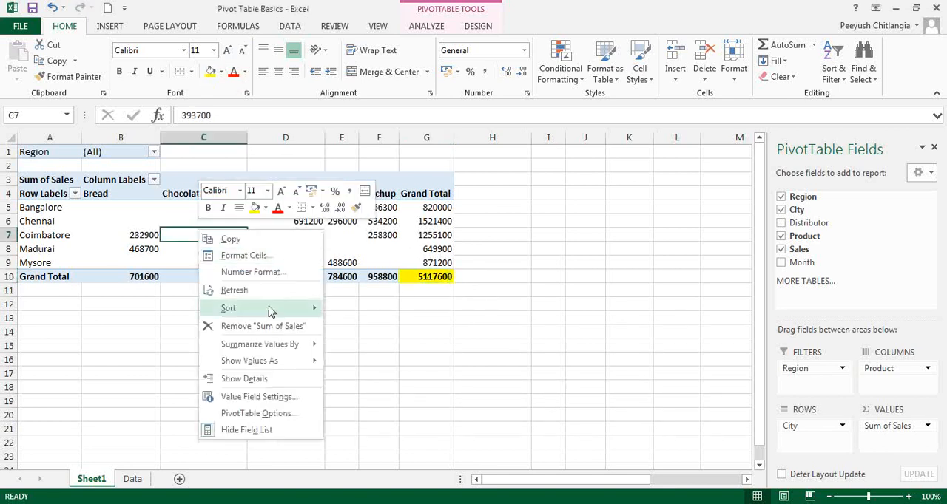
mouse_move(277, 361)
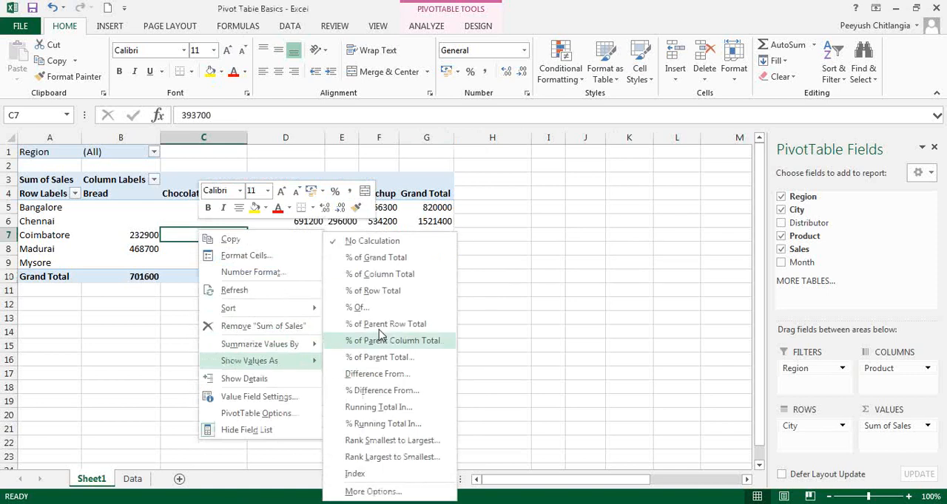
click(377, 260)
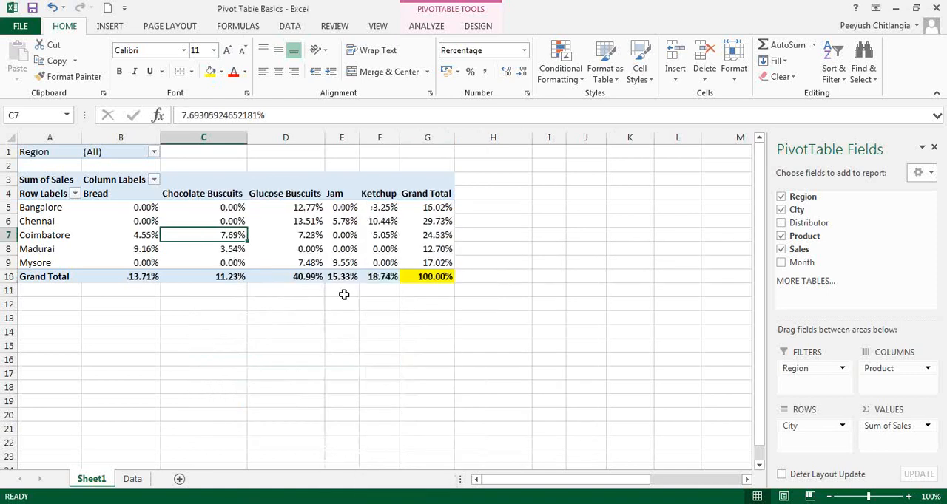
click(307, 345)
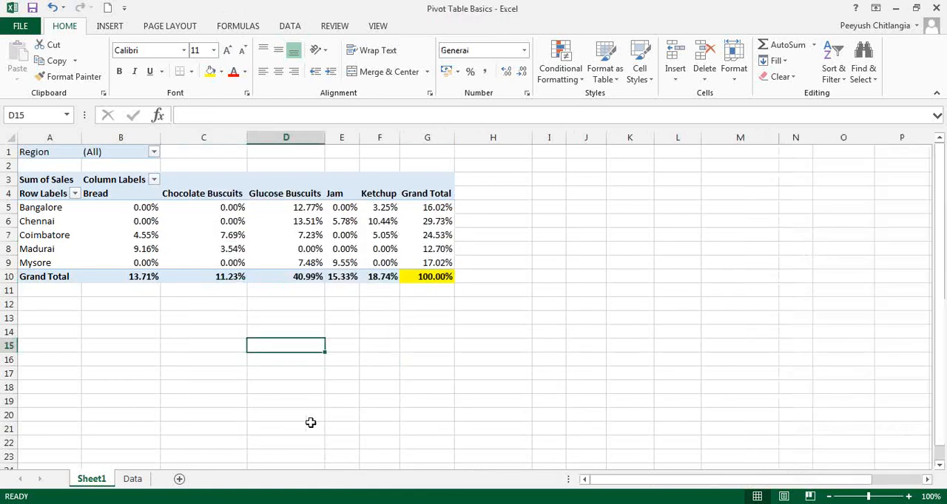
click(435, 277)
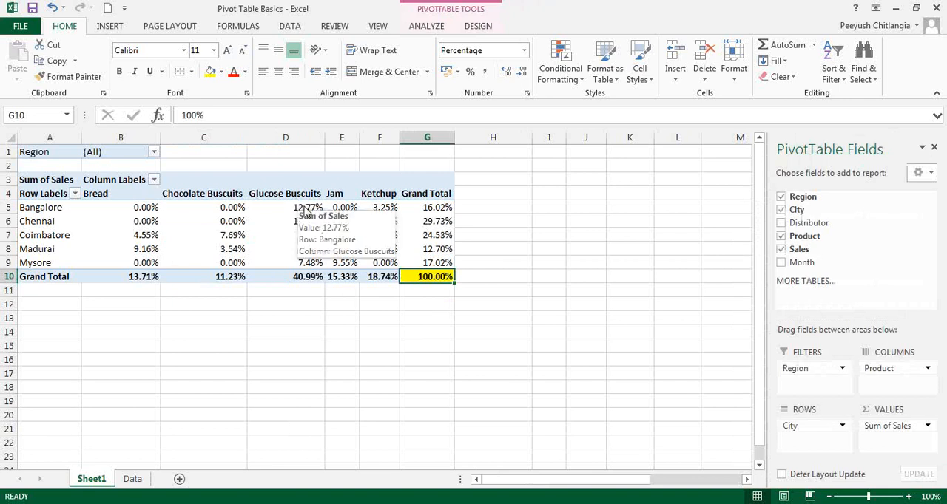
mouse_move(362, 278)
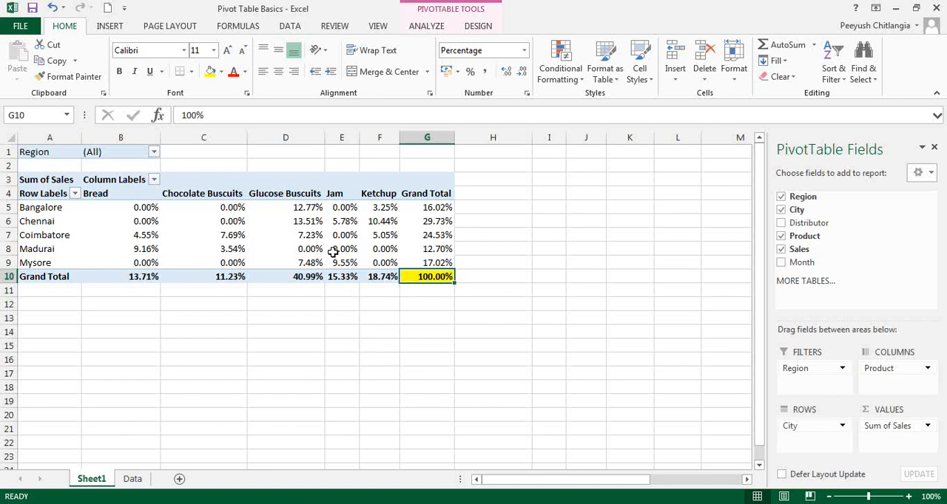
click(306, 222)
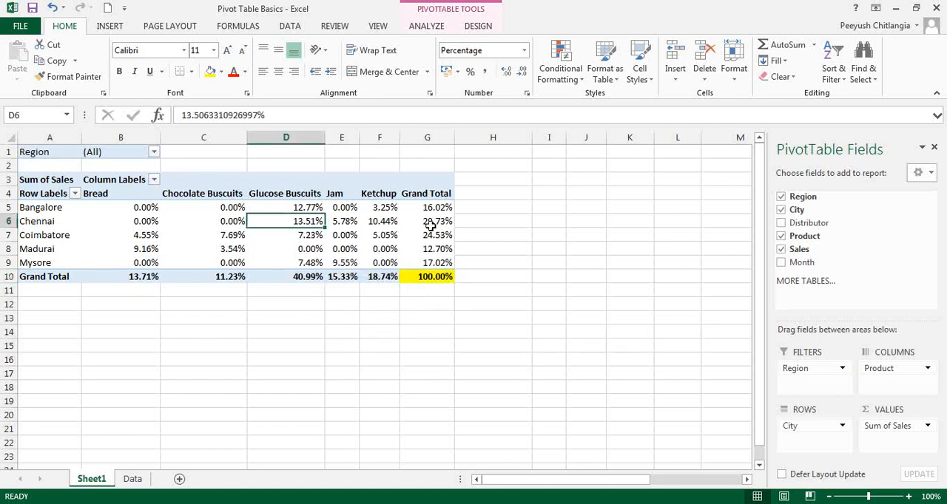
drag(429, 211, 434, 264)
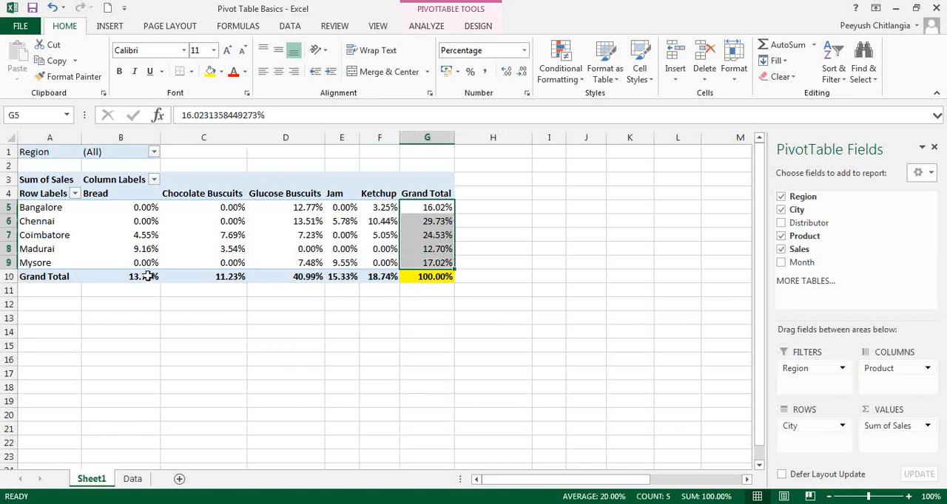
drag(148, 275, 379, 278)
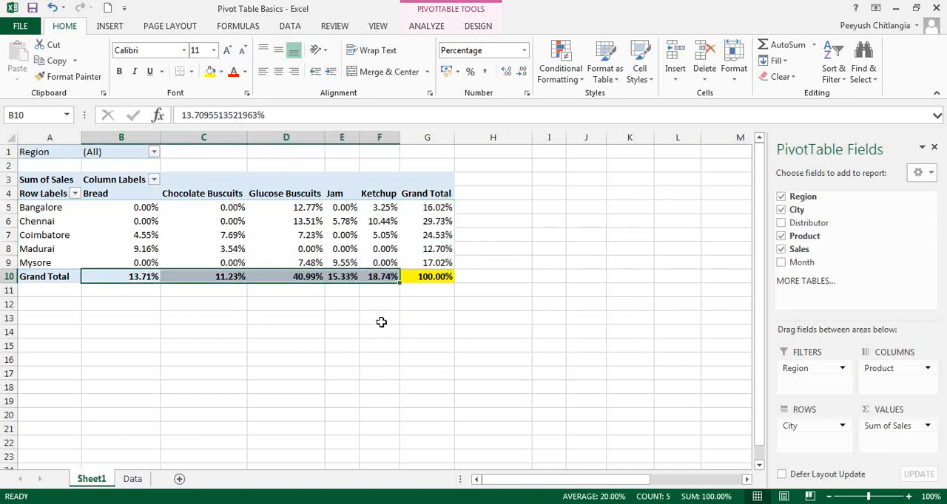
Step: Show the PivotTable's sales values as % of Column Total
right_click(222, 219)
mouse_move(283, 352)
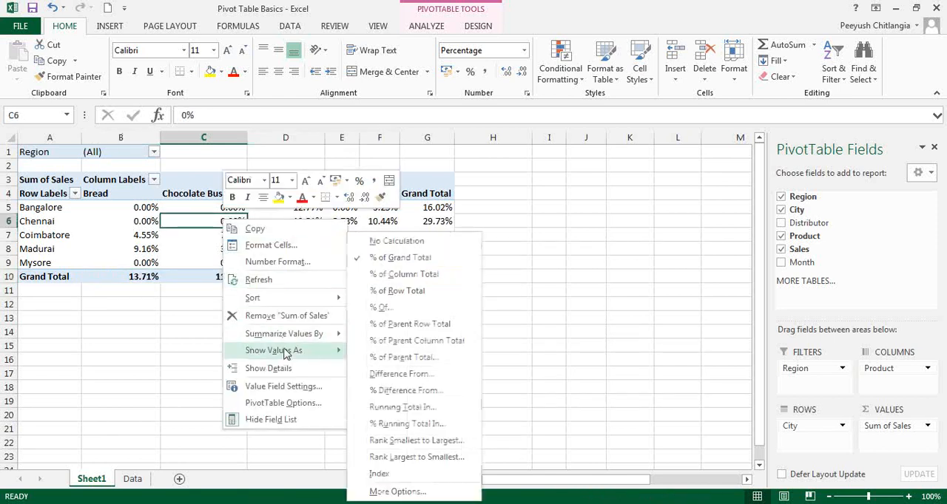
click(405, 275)
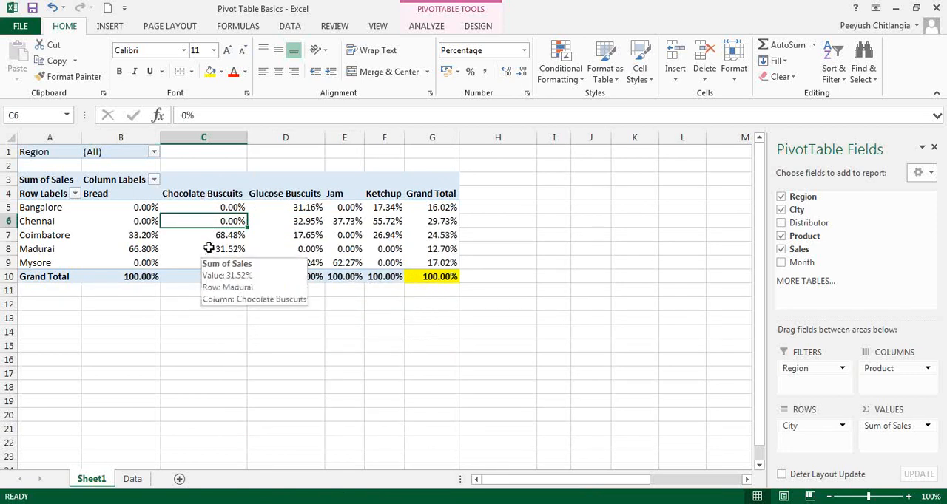
click(552, 231)
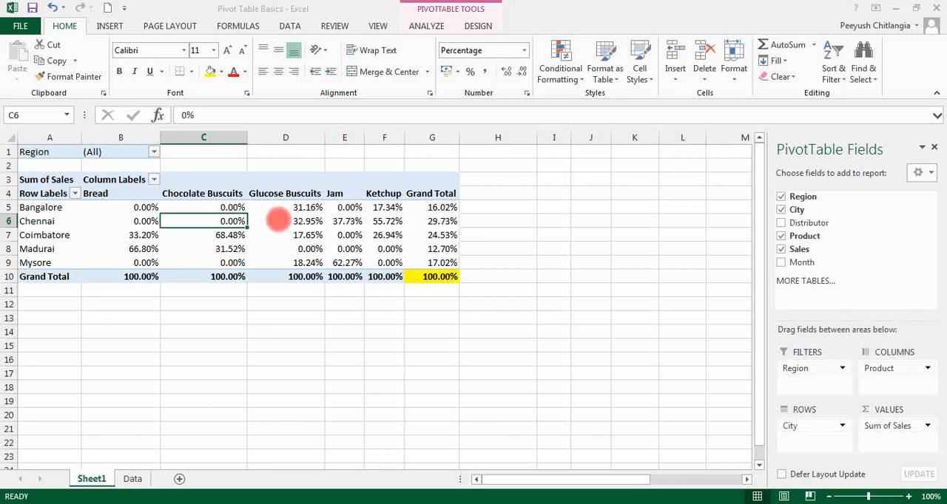
Step: Show the sales values as % of Row Total, and check the product shares for Bangalore and Chennai
right_click(273, 237)
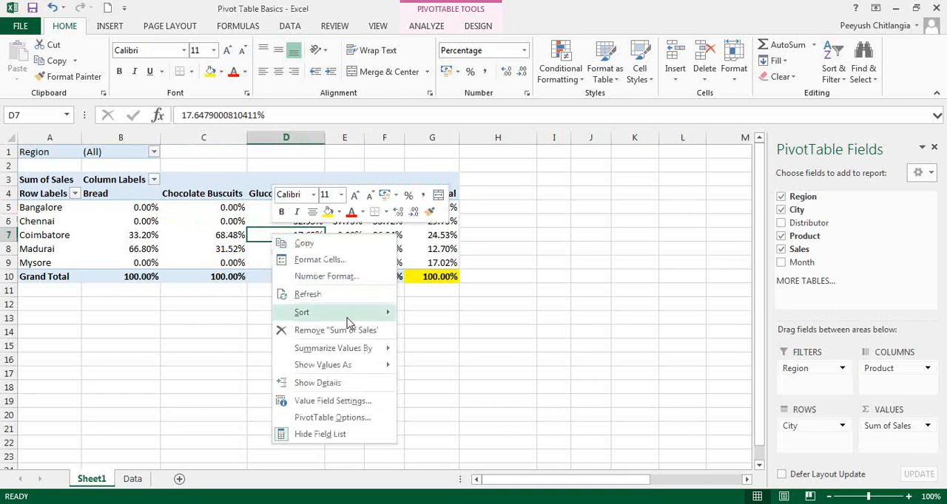
mouse_move(352, 368)
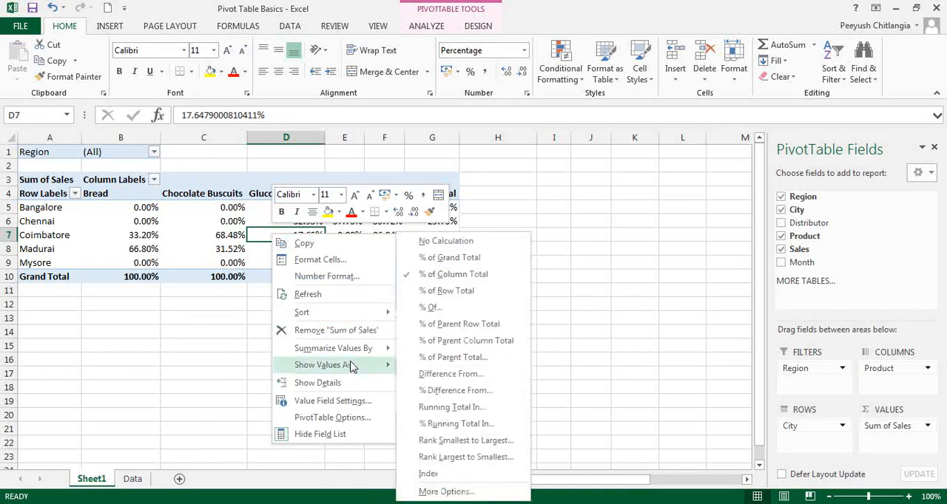
click(446, 291)
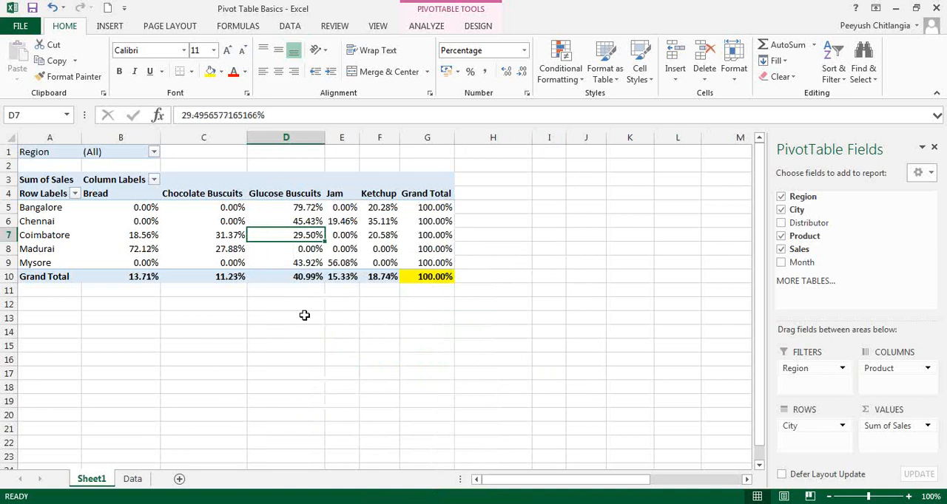
click(428, 208)
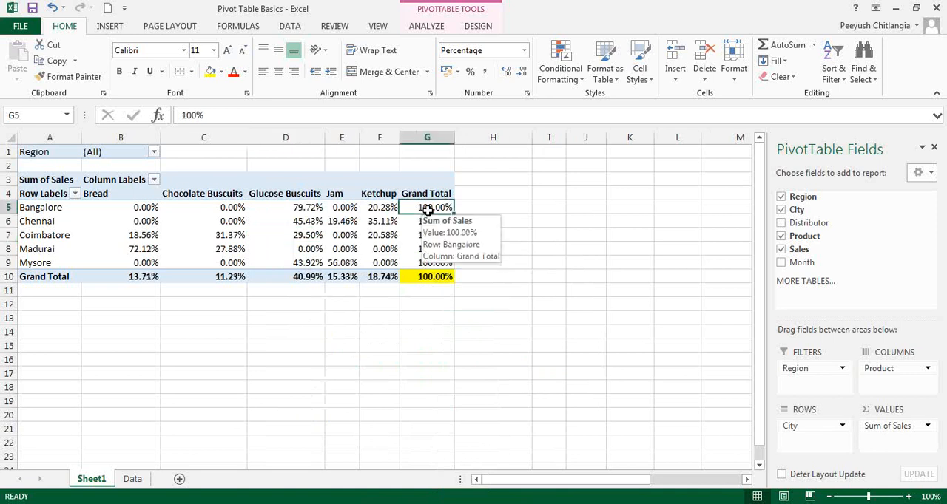
click(298, 209)
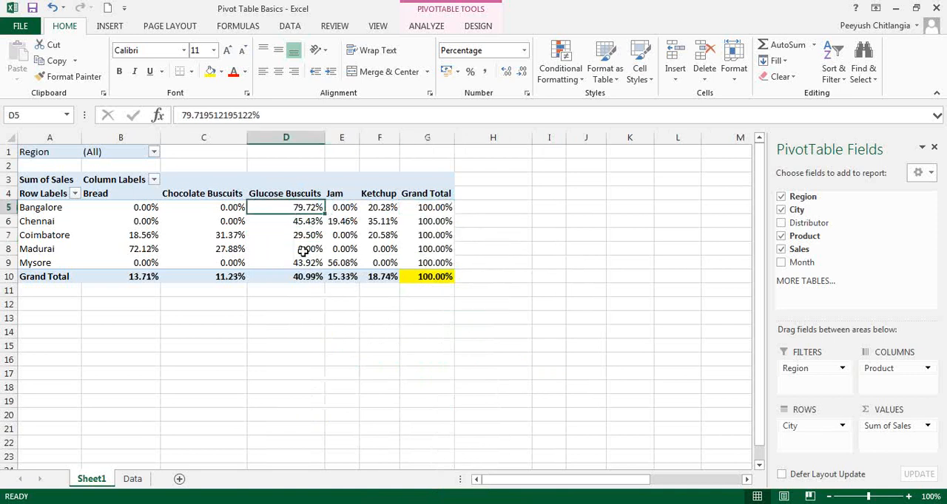
click(384, 208)
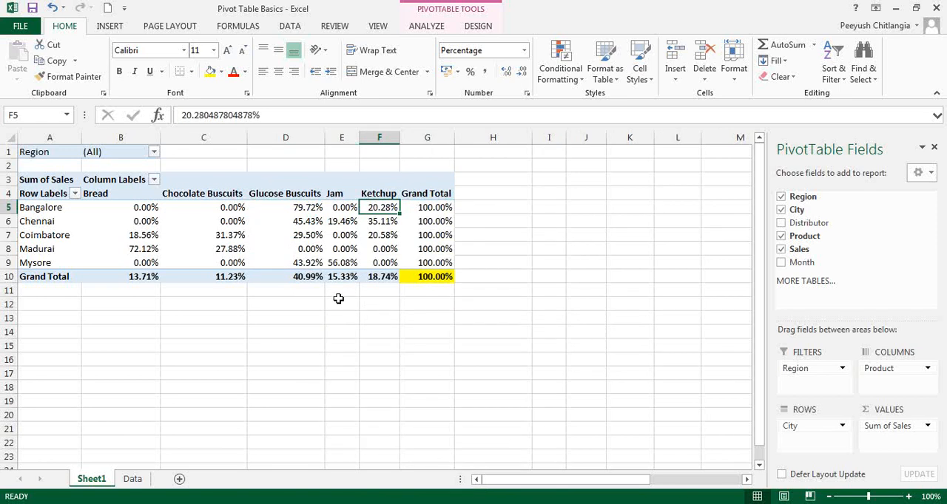
click(427, 222)
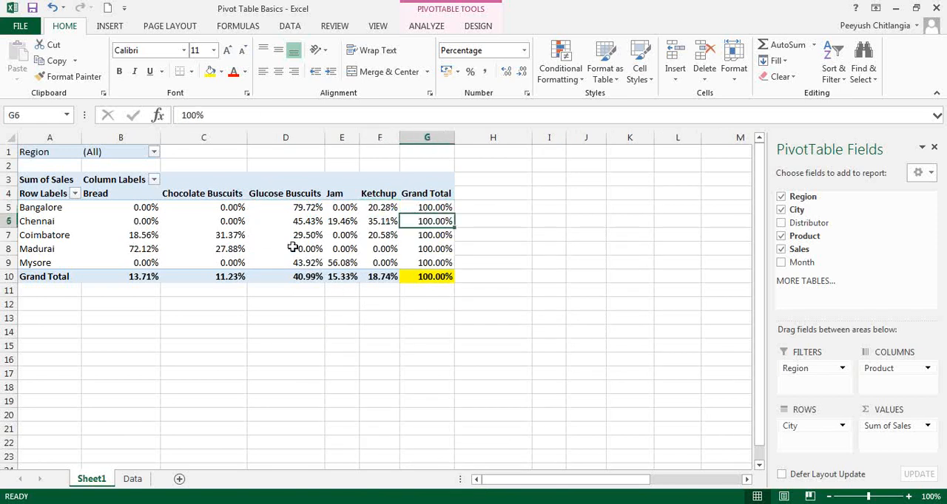
click(290, 222)
click(348, 221)
click(393, 221)
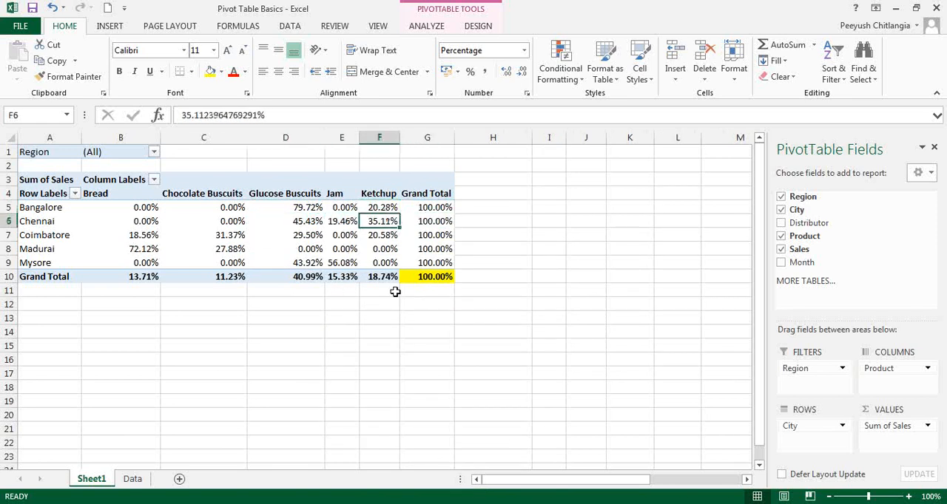
Step: Show the PivotTable's sales values as Rank Largest to Smallest with City as the base field
right_click(314, 248)
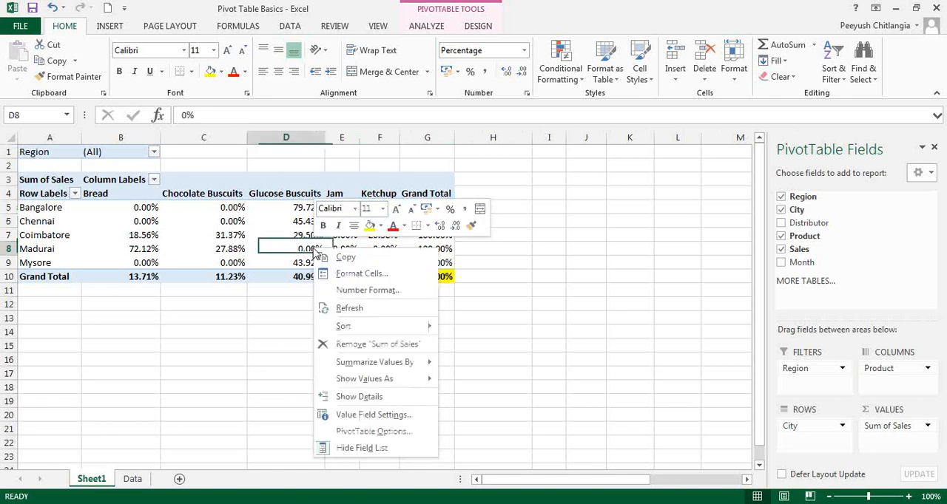
mouse_move(370, 380)
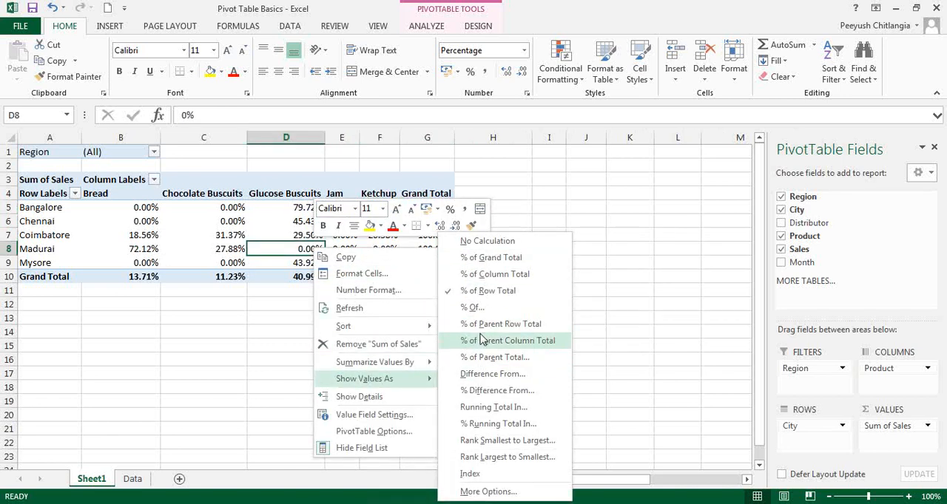
click(502, 459)
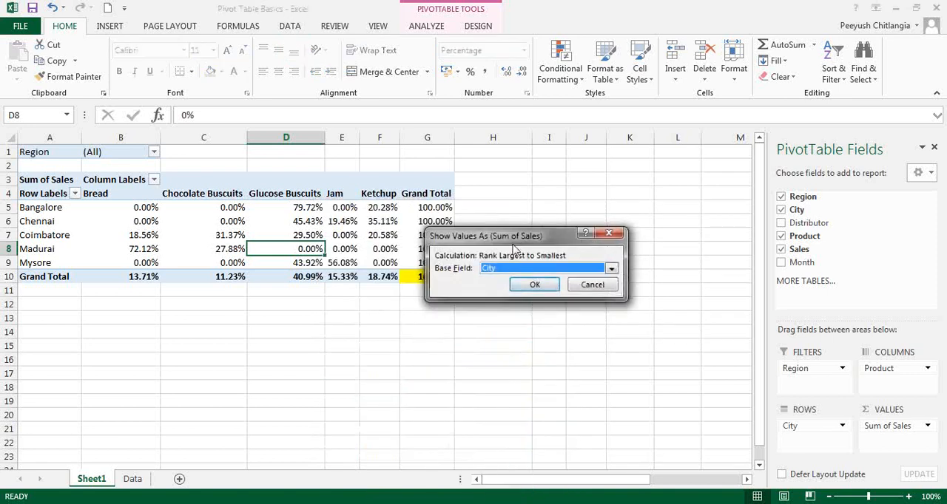
drag(522, 239, 297, 309)
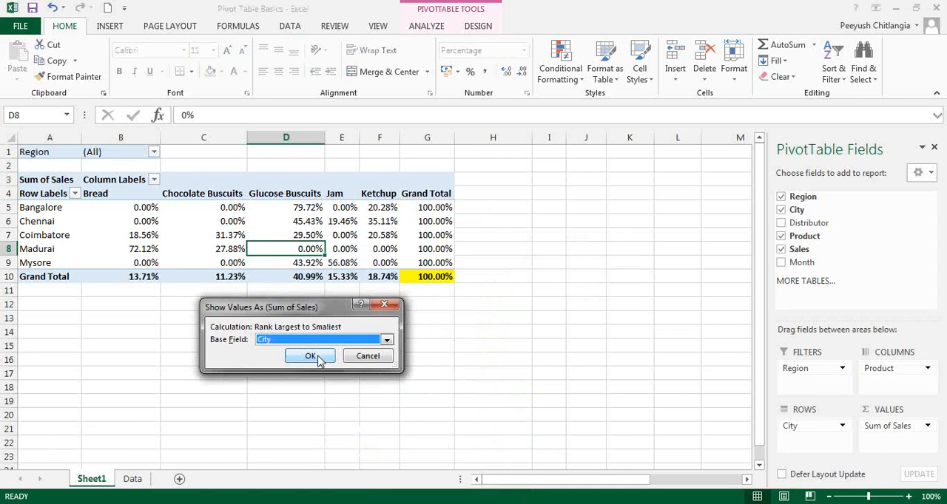
click(310, 356)
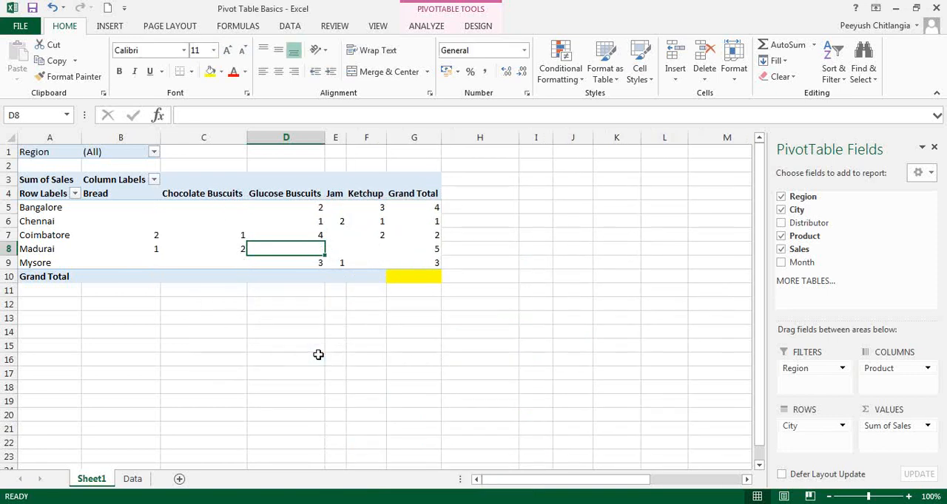
Step: Restore the plain sales sums in the PivotTable by setting the values to No Calculation
right_click(338, 249)
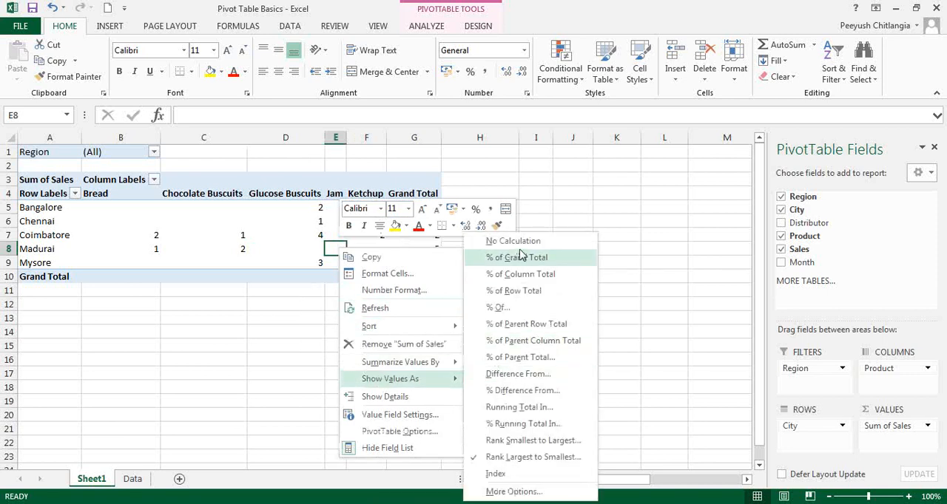
click(518, 243)
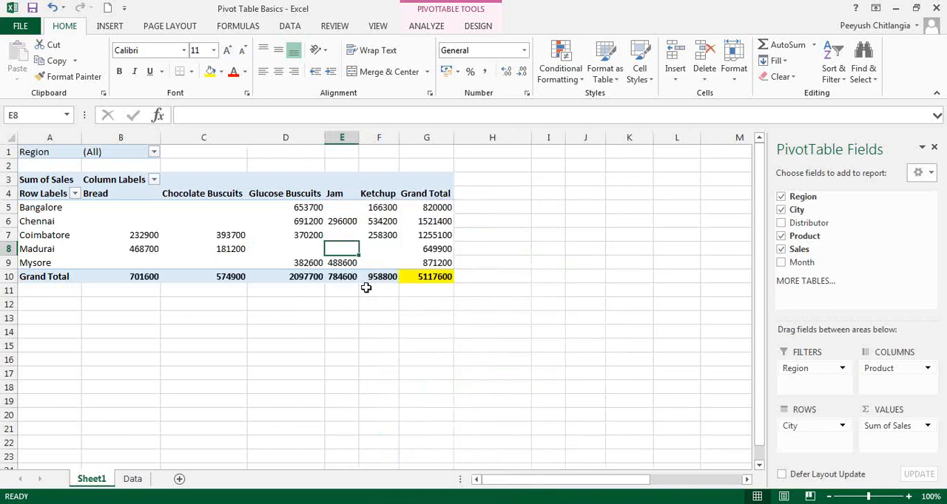
right_click(383, 250)
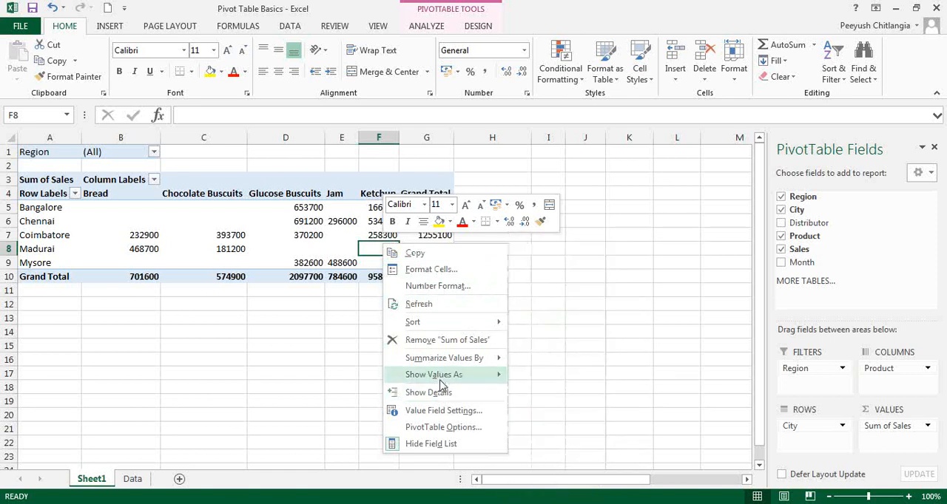
mouse_move(444, 378)
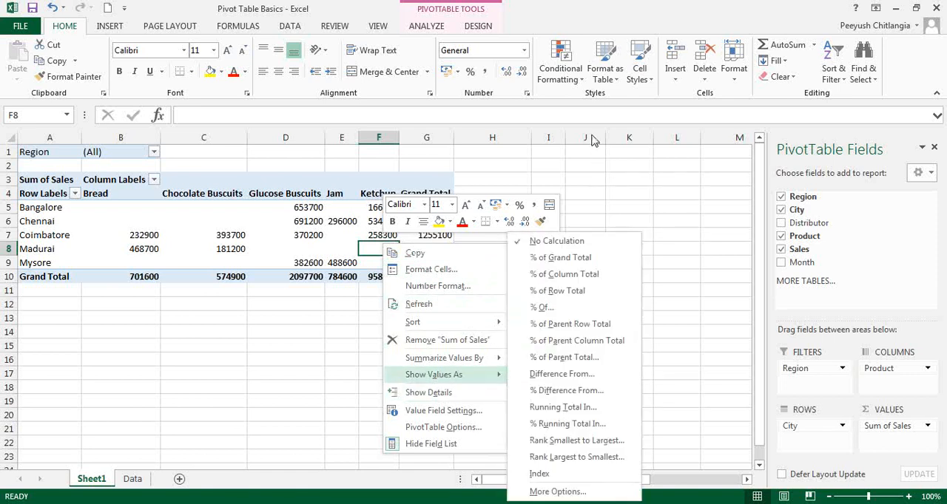
click(426, 207)
Step: Show the sales values as Rank Largest to Smallest with Product as the base field
right_click(370, 237)
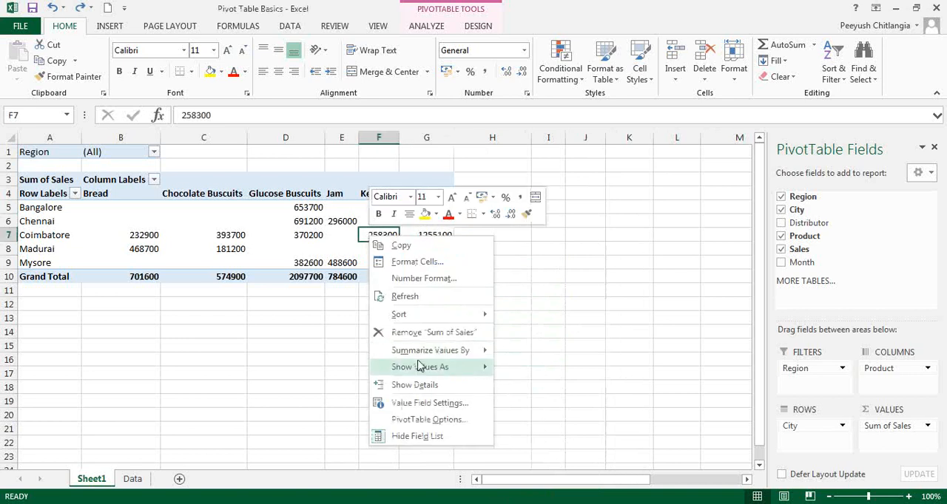
mouse_move(420, 366)
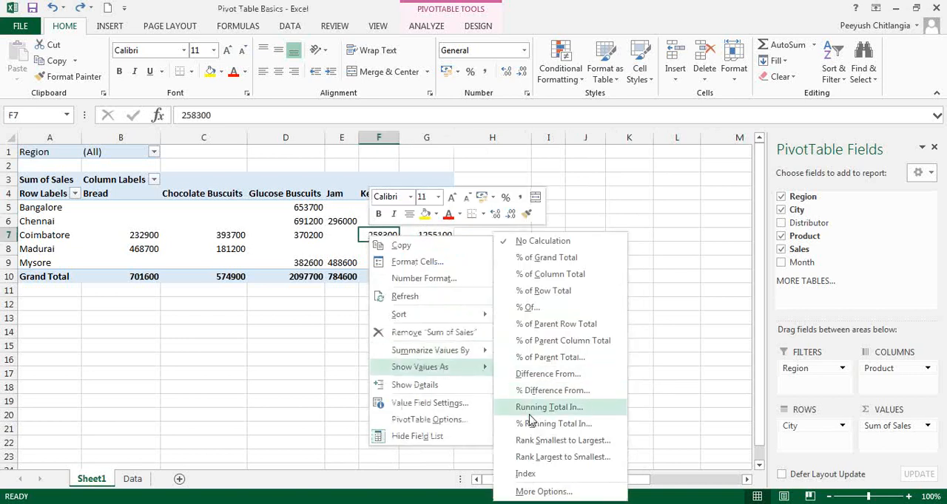
click(539, 457)
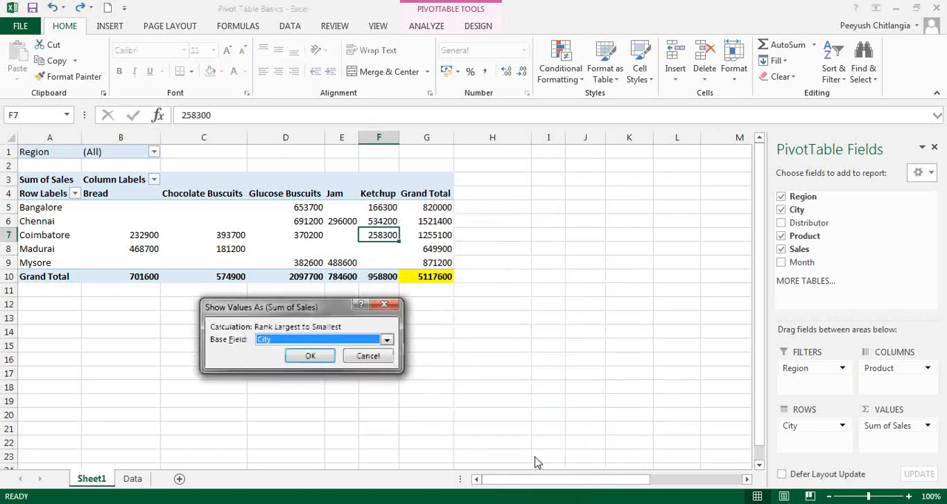
click(328, 339)
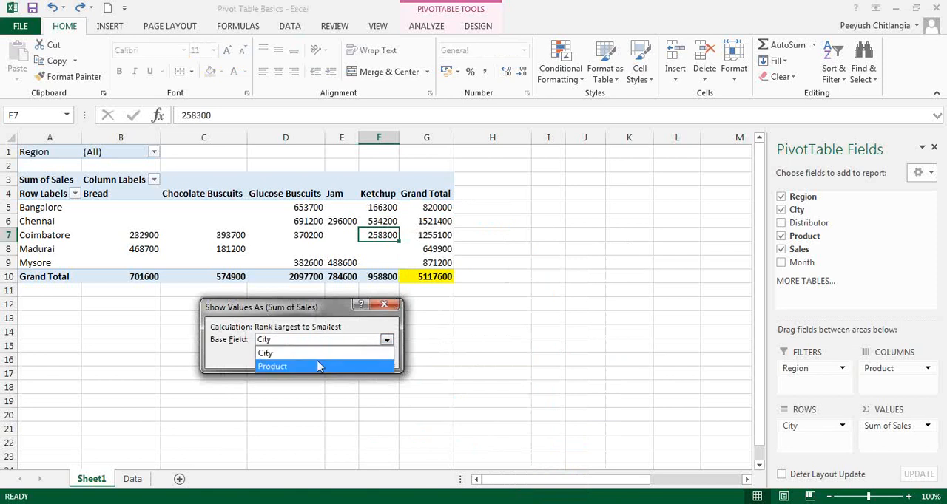
click(316, 367)
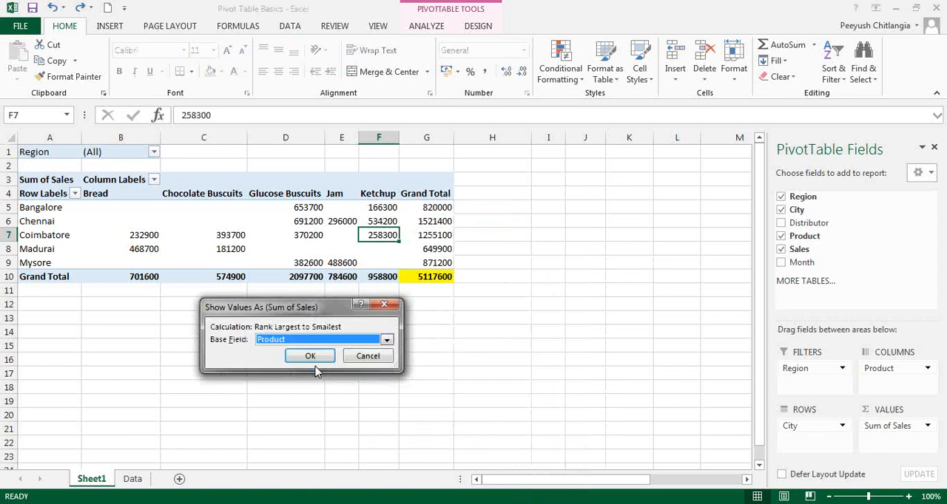
click(314, 358)
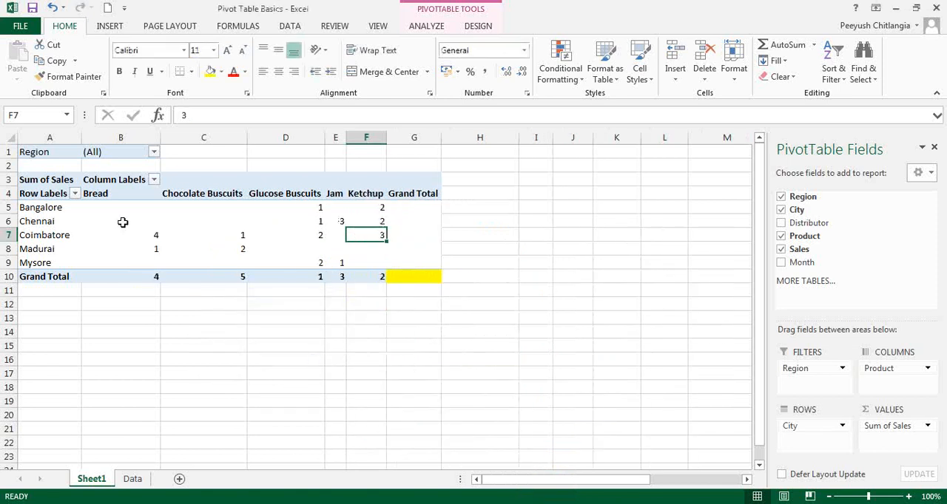
Step: Examine the product ranks within each city row, from Bangalore through Mysore
click(313, 210)
click(375, 210)
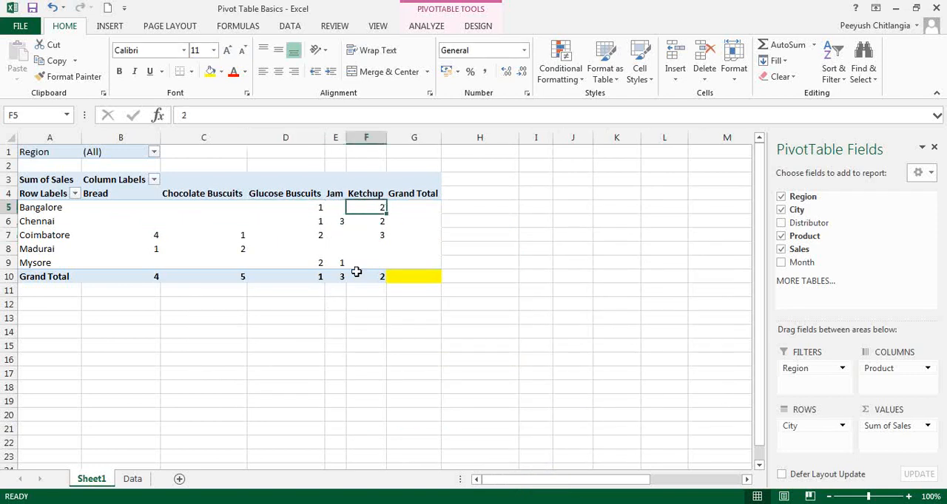
click(49, 221)
drag(311, 221, 376, 221)
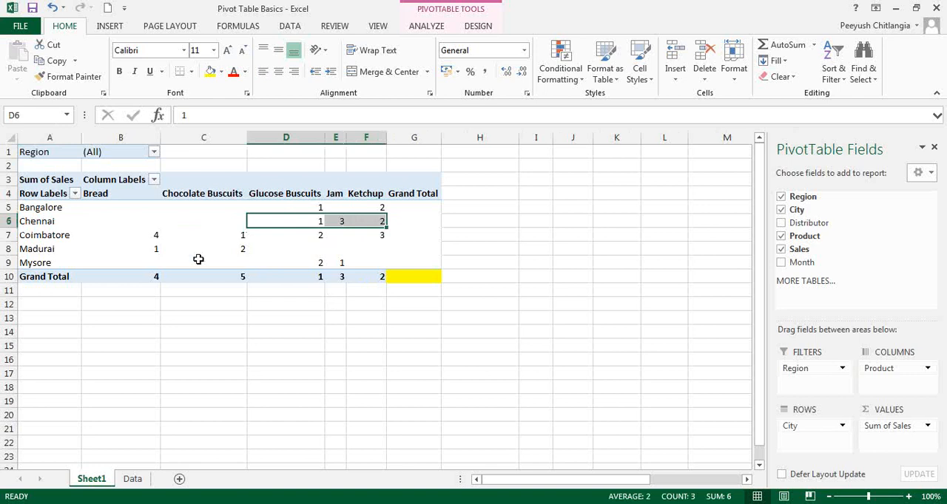
click(151, 236)
drag(322, 234, 376, 231)
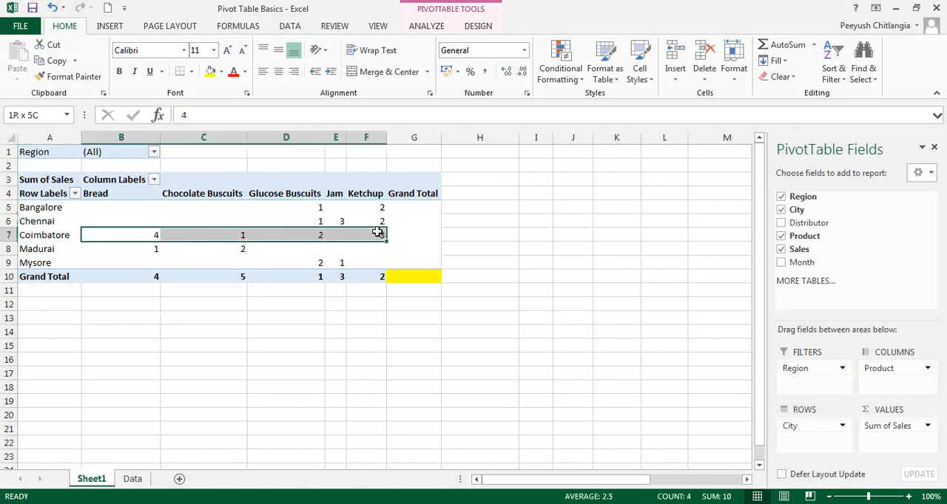
click(159, 250)
drag(160, 251, 222, 250)
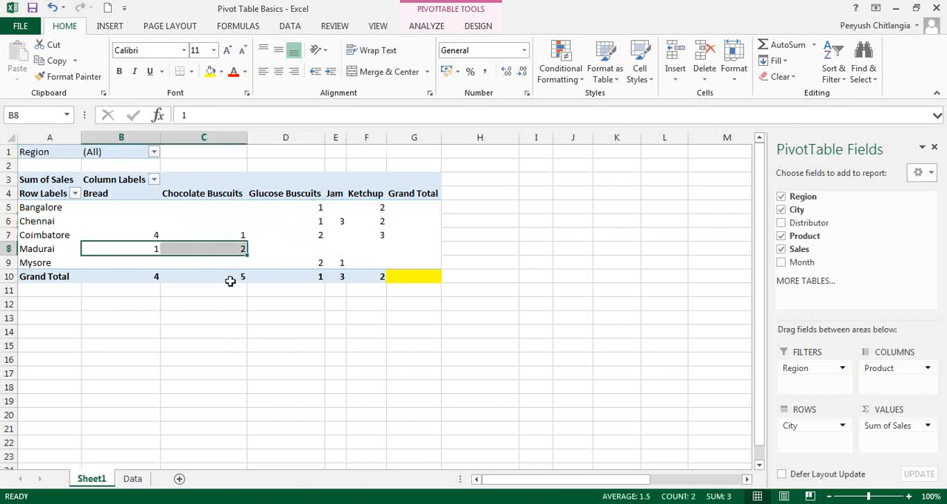
drag(292, 266, 329, 265)
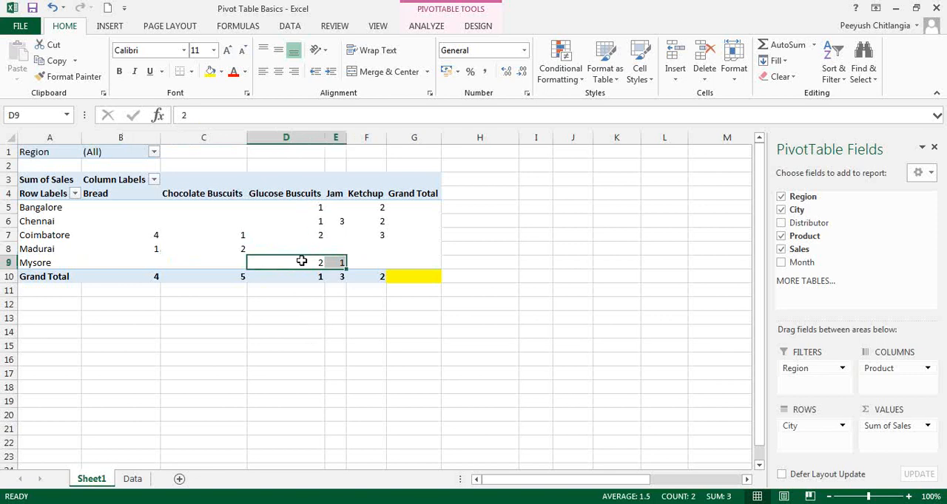
Step: Remove the product ranking by setting the sales values to No Calculation, and reselect Mysore's Glucose Buscuits cell in the PivotTable
right_click(302, 261)
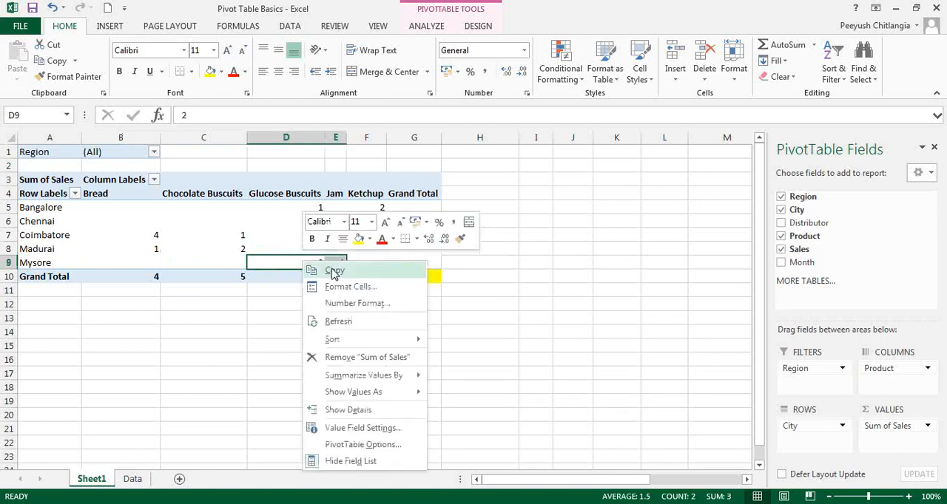
mouse_move(380, 392)
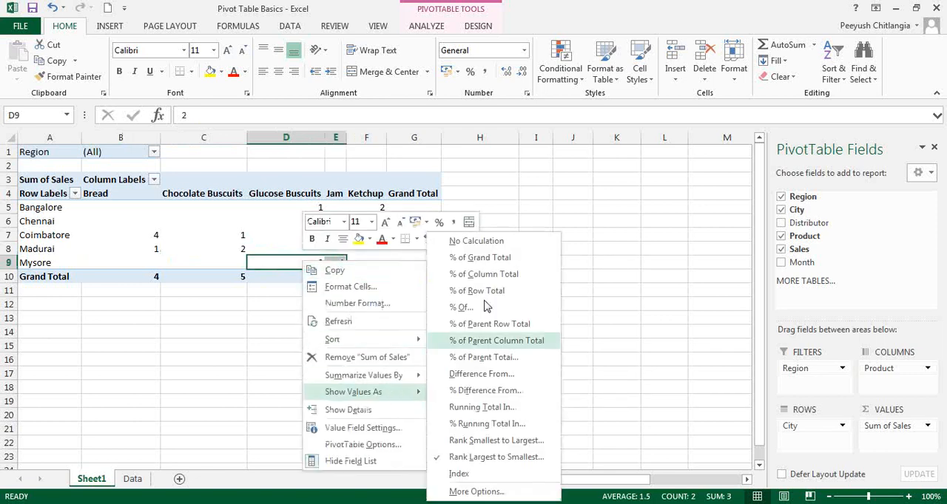
click(482, 241)
click(359, 323)
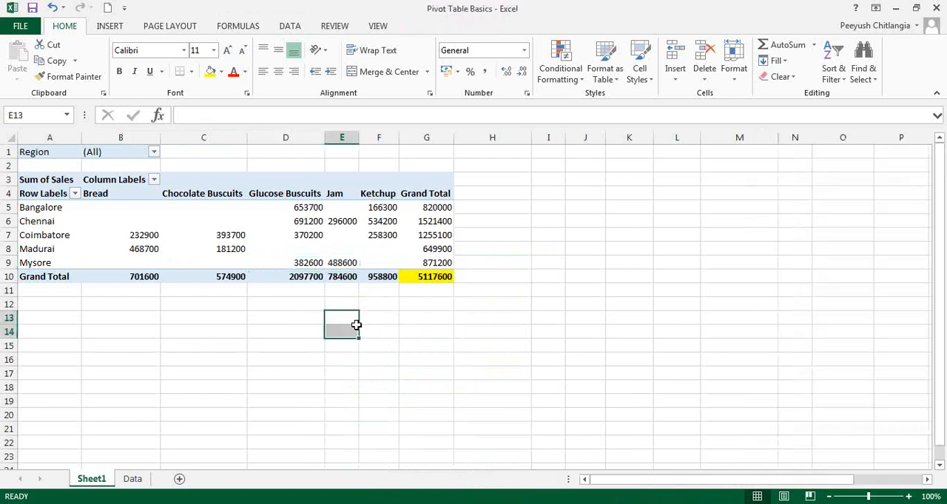
click(341, 262)
click(304, 265)
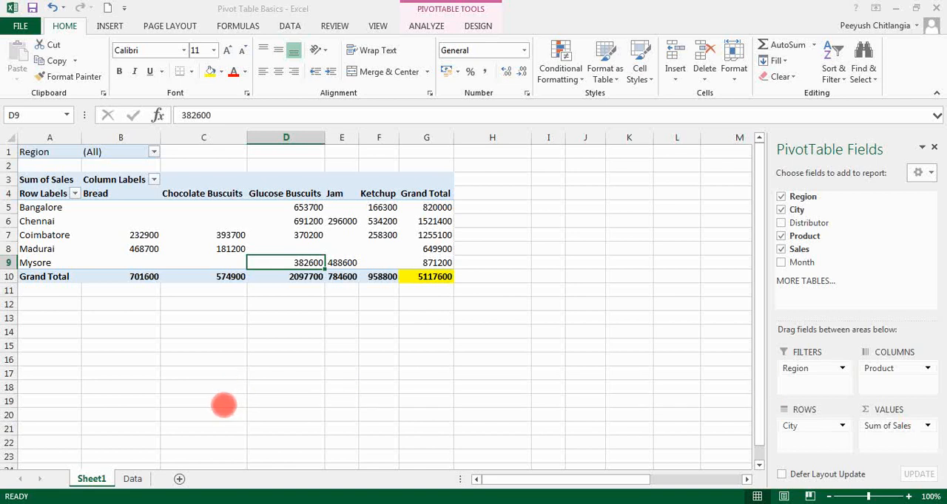
Step: Switch to the Data sheet to look at the questions listed below the sales data
click(133, 479)
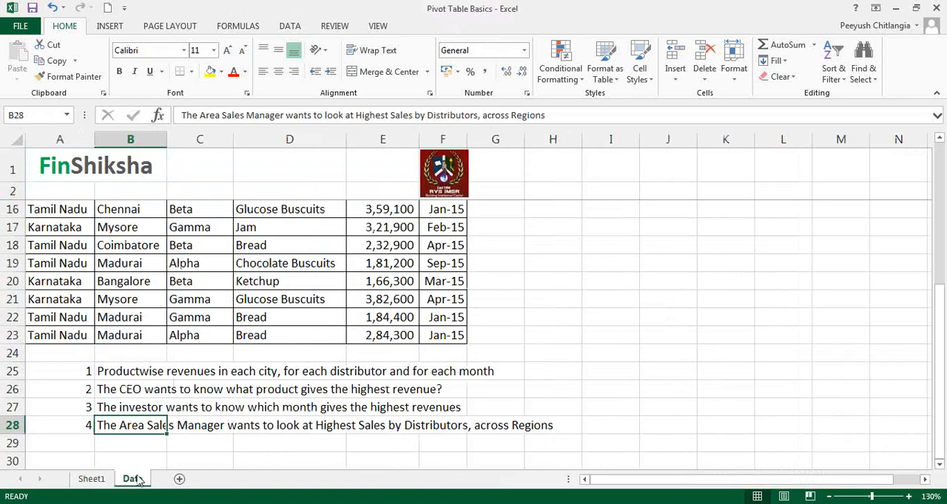